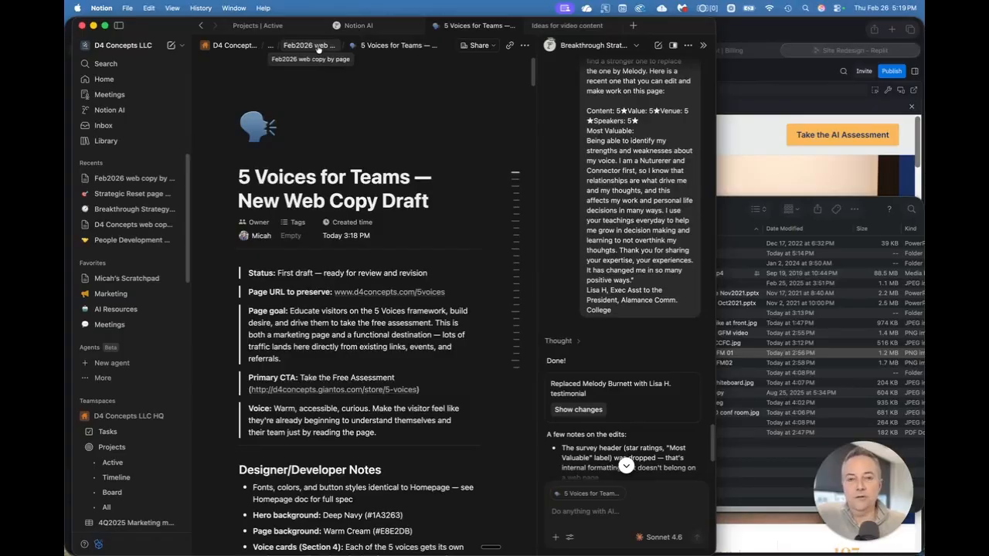
# Open the "D4 Concepts web copy as of Feb2026" subpage of "Feb2026 web copy by page", skim its page links, and return to the parent page.
pyautogui.click(317, 46)
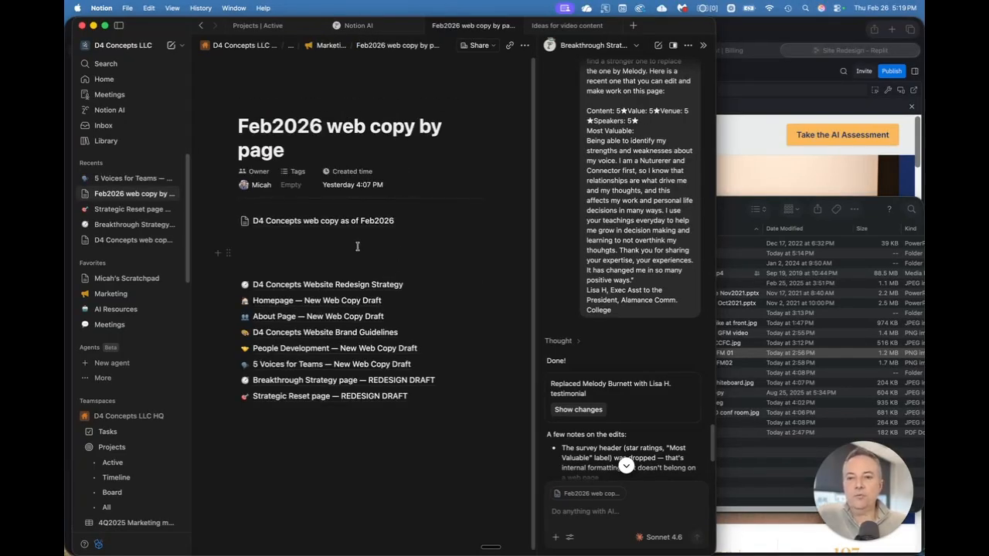
pyautogui.click(306, 223)
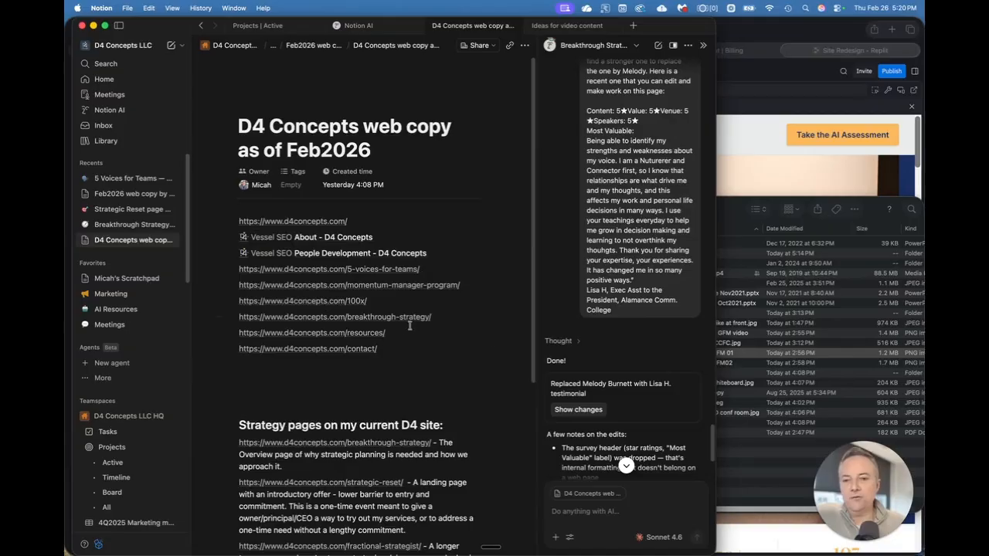
pyautogui.scroll(-2, 415, 360)
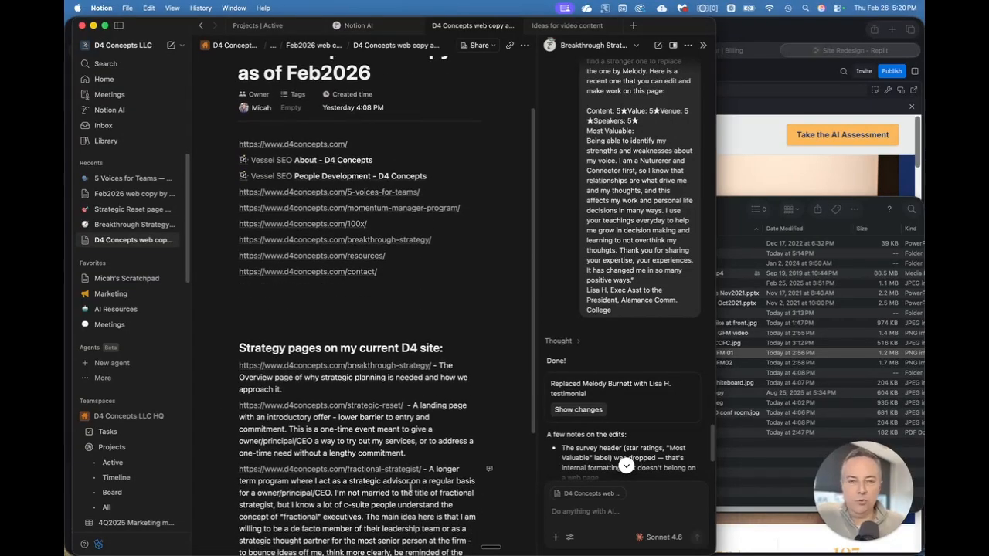
pyautogui.scroll(1, 416, 335)
pyautogui.scroll(1, 416, 335)
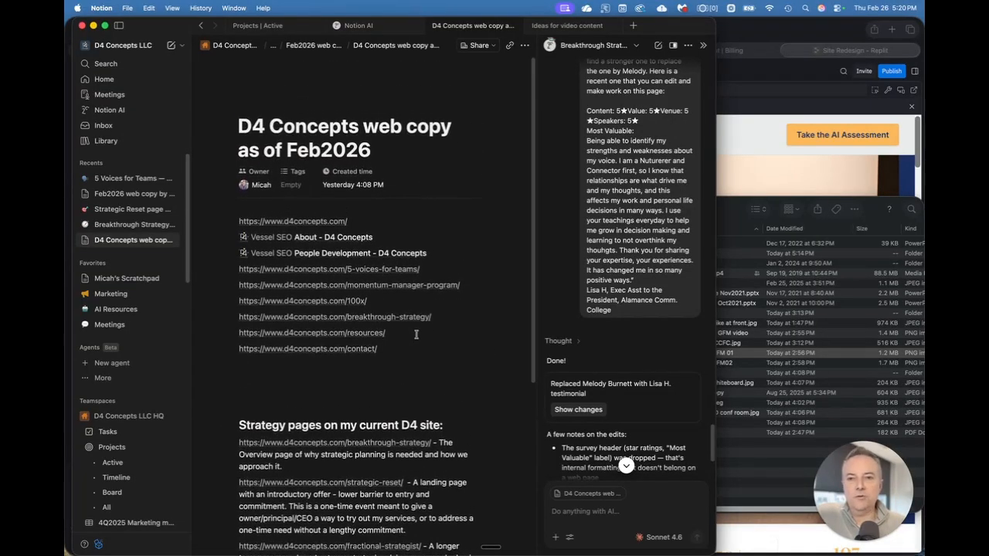
pyautogui.click(201, 25)
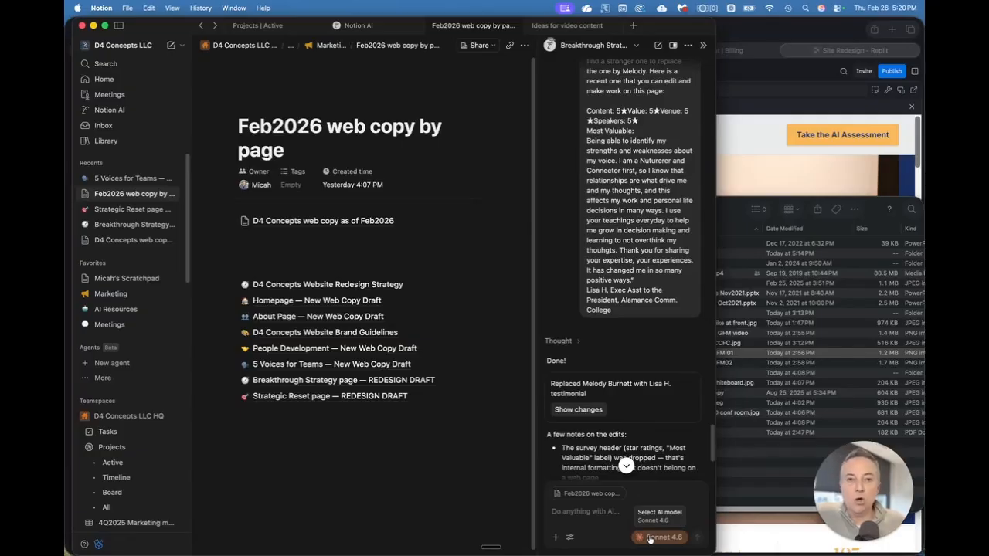
# Review the AI chat from the initial Breakthrough Strategy page request through the reply's recommendations on naming, page structure, photos and AI section.
pyautogui.scroll(10, 702, 378)
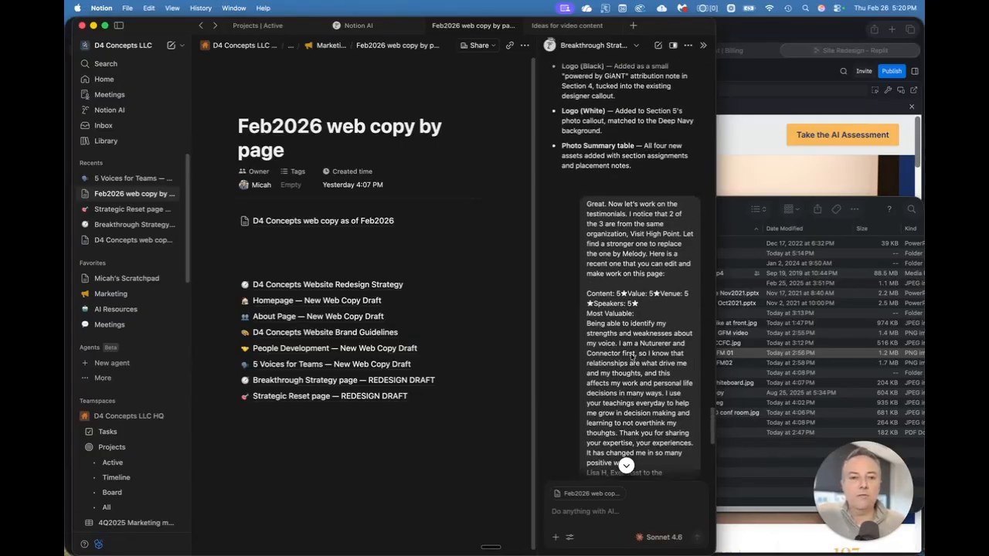
pyautogui.moveTo(713, 377); pyautogui.dragTo(709, 66)
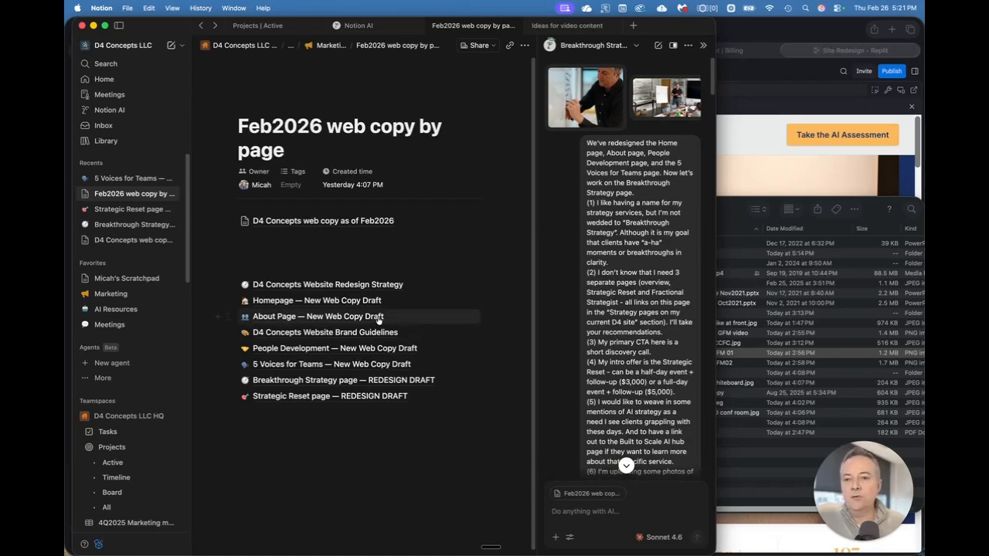
pyautogui.moveTo(338, 225)
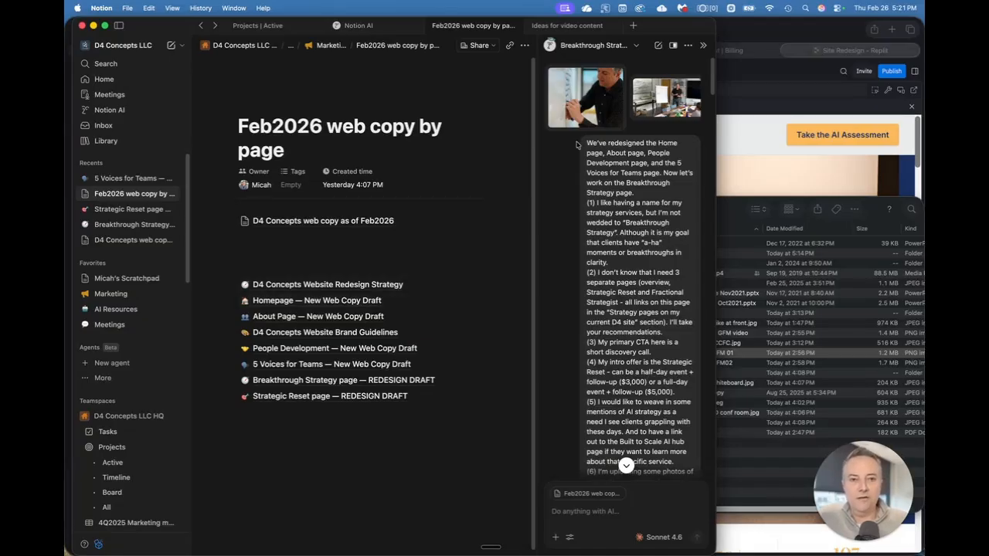
pyautogui.scroll(-10, 571, 317)
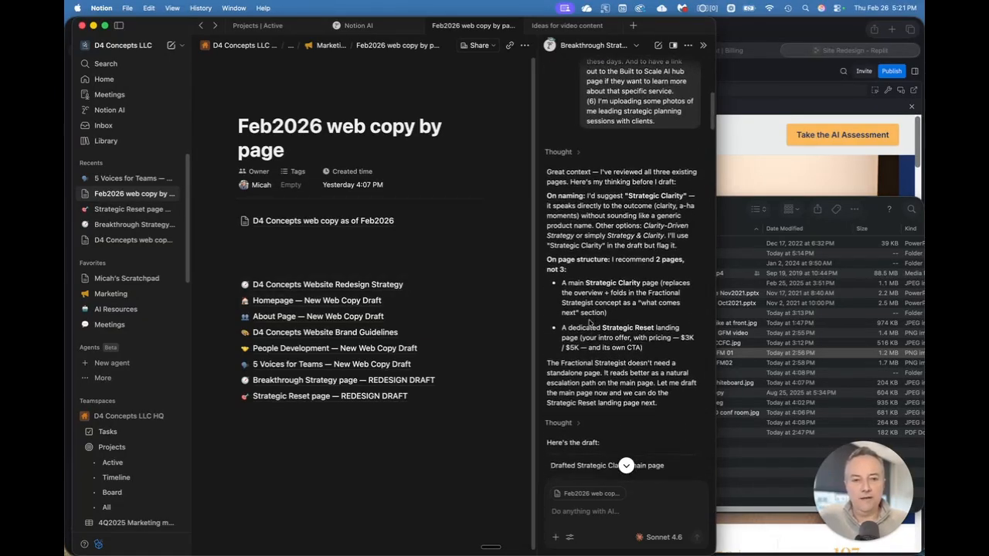
pyautogui.scroll(-3, 589, 324)
pyautogui.scroll(-7, 589, 324)
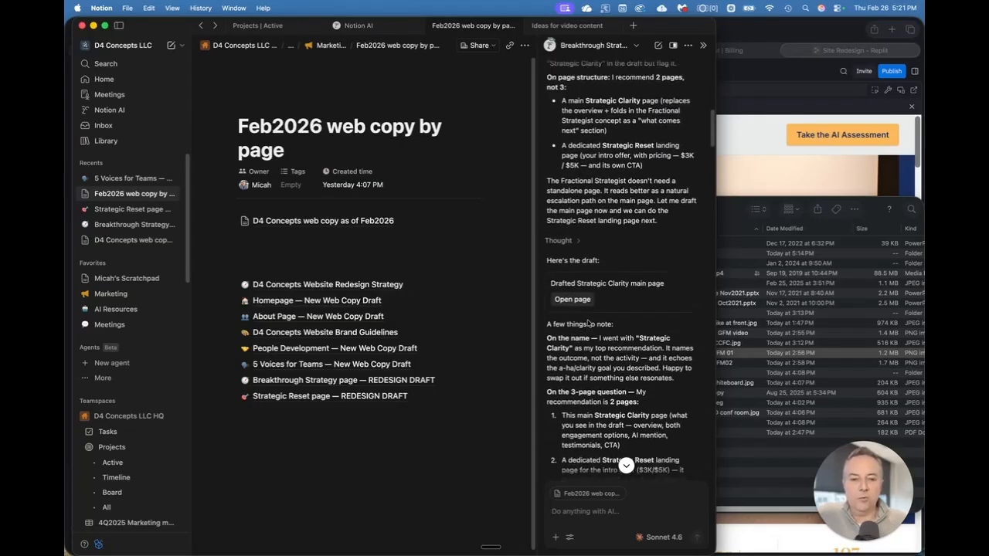
pyautogui.scroll(-2, 588, 324)
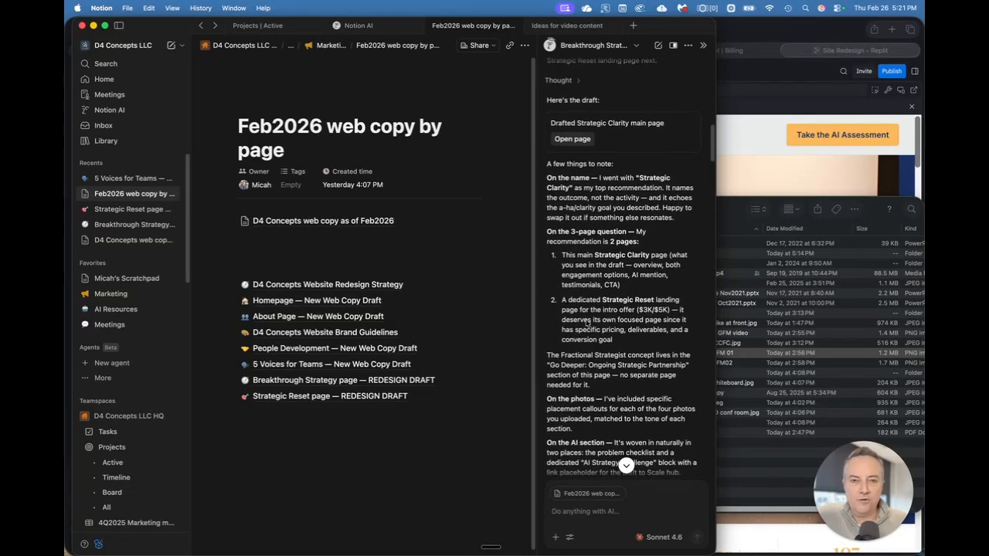
pyautogui.scroll(-4, 587, 324)
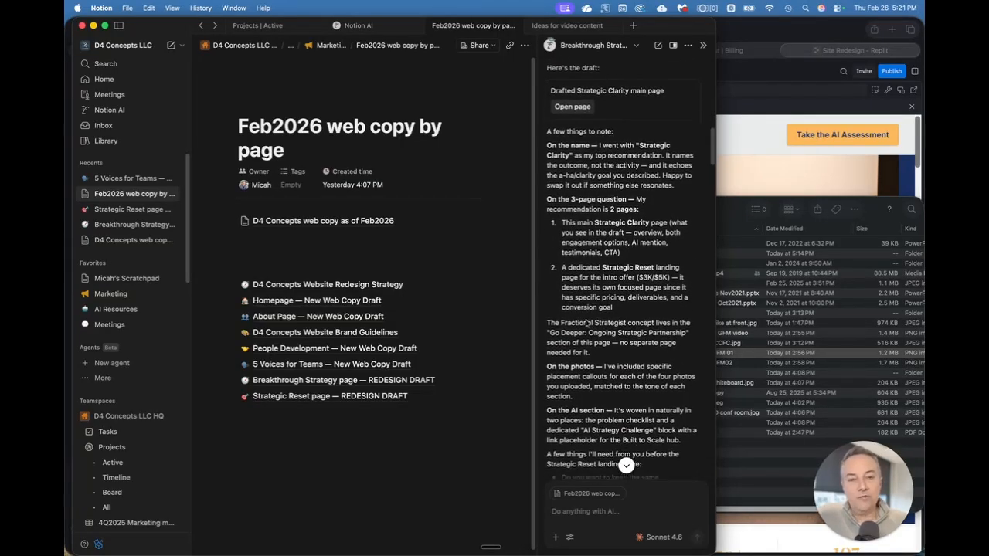
pyautogui.scroll(-1, 585, 323)
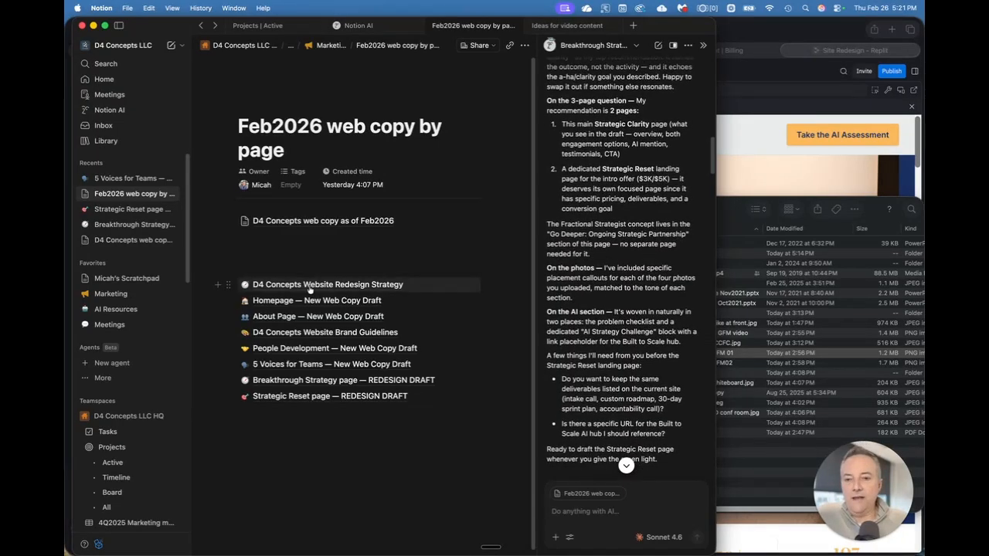
# Open the "Homepage — New Web Copy Draft" page and review its summary and Designer/Developer Notes.
pyautogui.moveTo(346, 403)
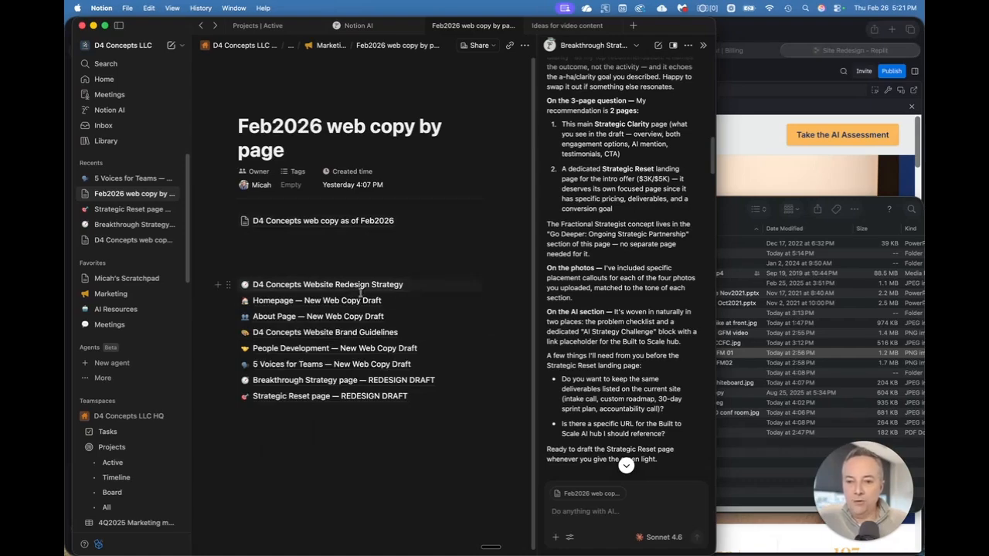
pyautogui.moveTo(359, 305)
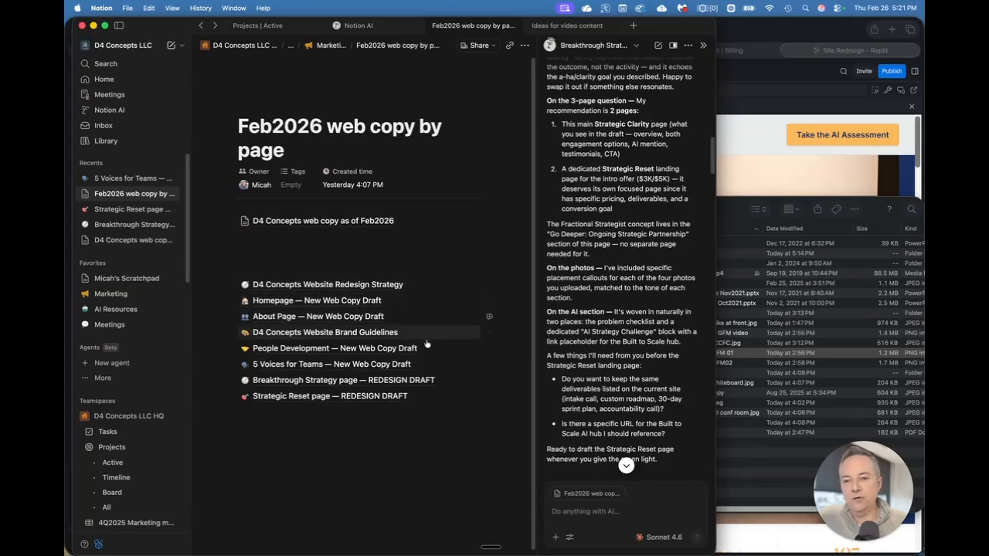
pyautogui.moveTo(322, 305)
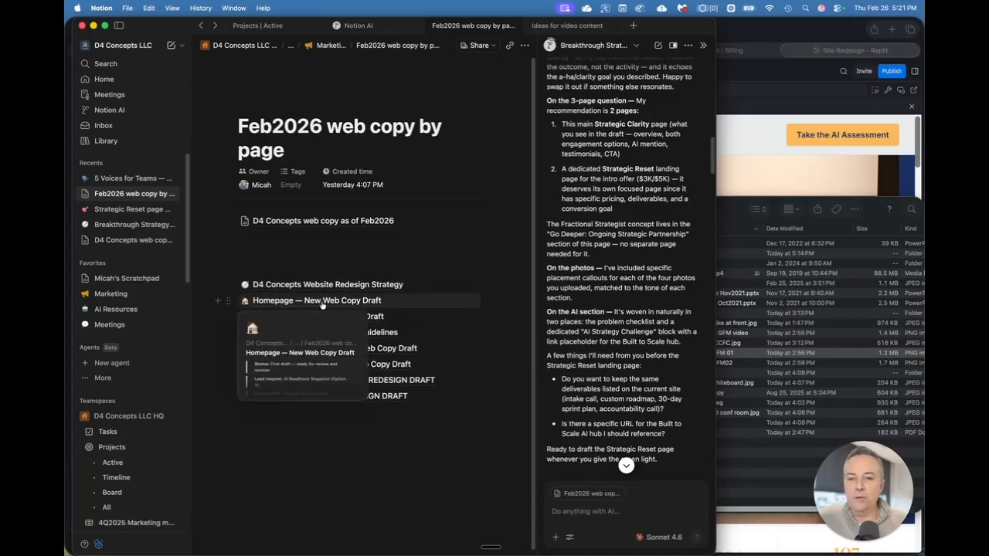
pyautogui.click(322, 301)
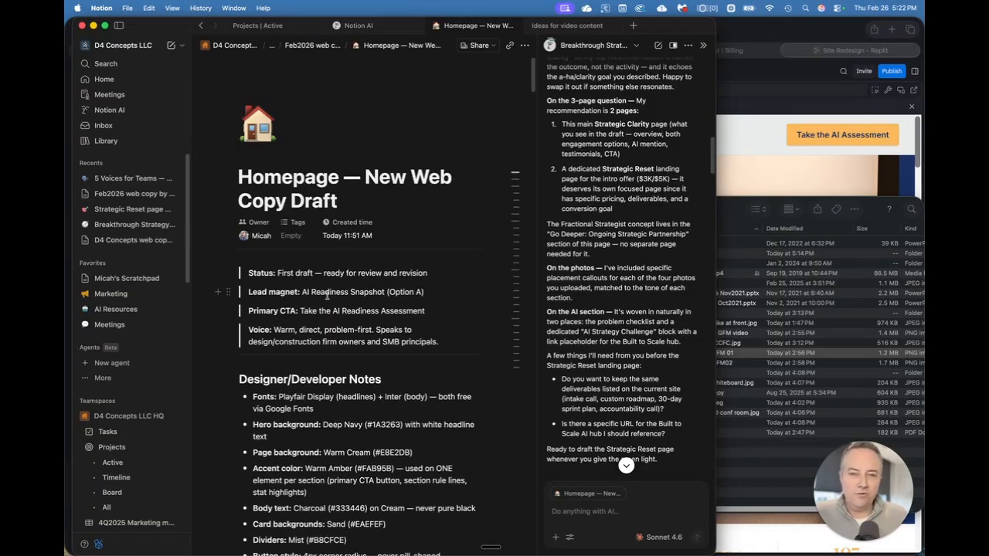
pyautogui.scroll(-3, 327, 295)
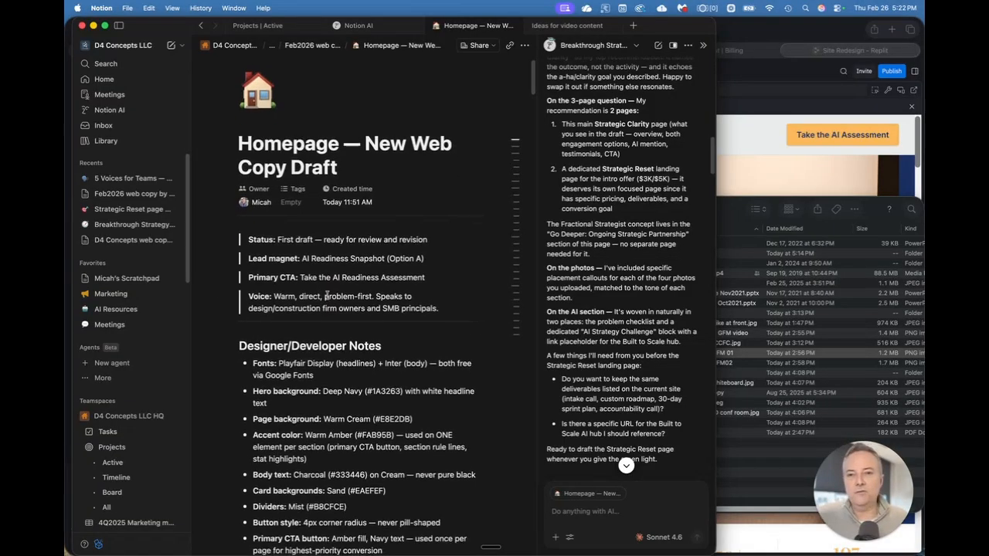
pyautogui.scroll(-2, 327, 295)
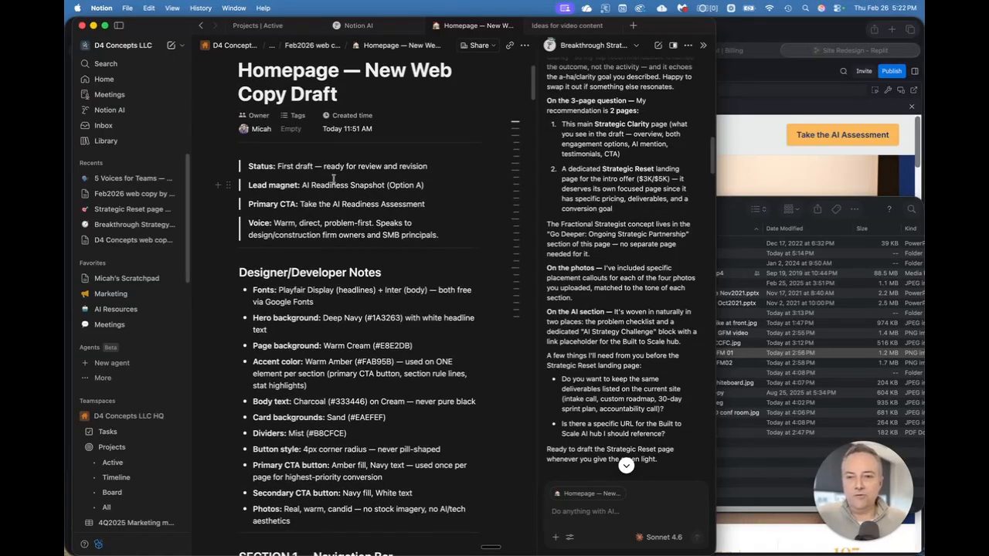
pyautogui.scroll(-10, 360, 279)
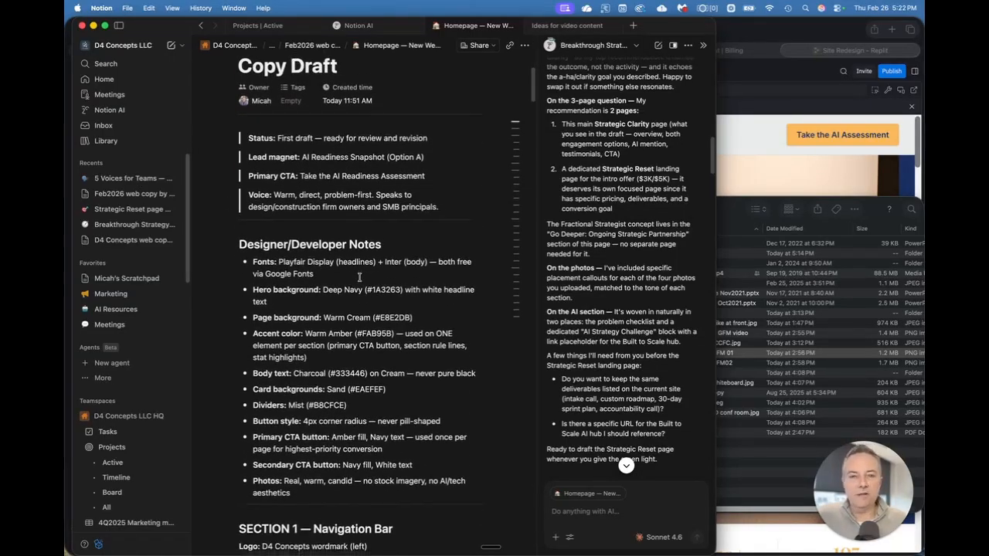
pyautogui.scroll(-2, 352, 277)
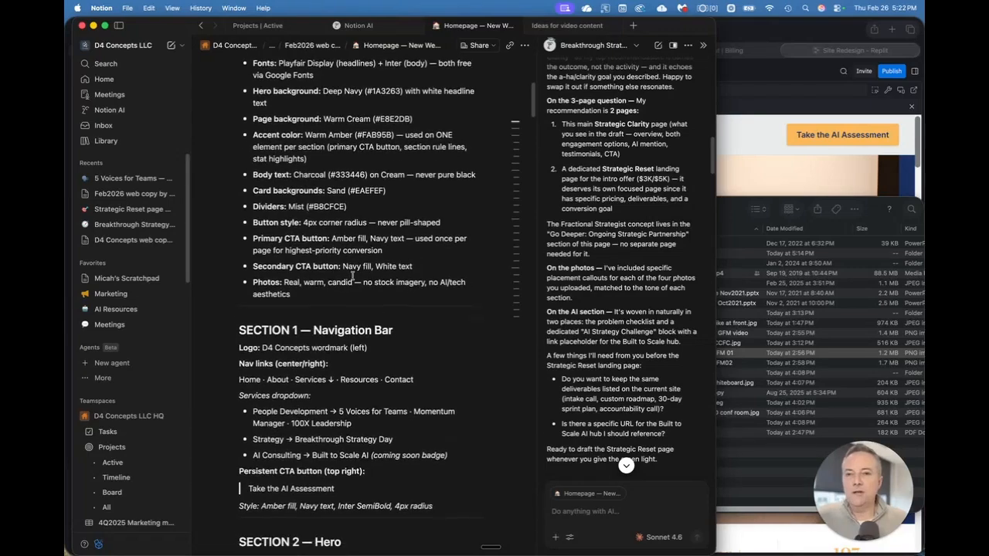
pyautogui.scroll(3, 390, 288)
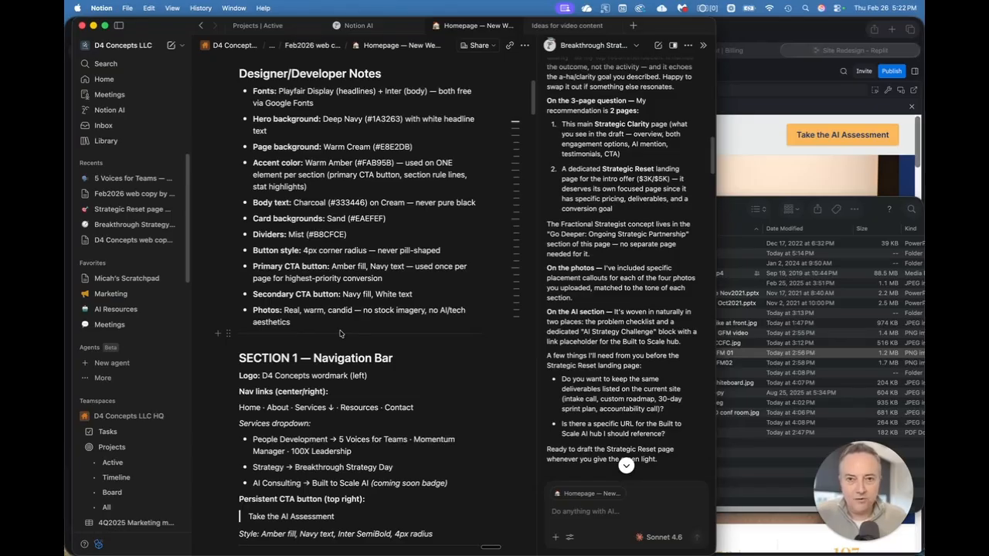
# Read through the homepage draft's Navigation Bar, Hero, CTA Block and Social Proof Bar sections.
pyautogui.scroll(-3, 390, 338)
pyautogui.scroll(-5, 390, 337)
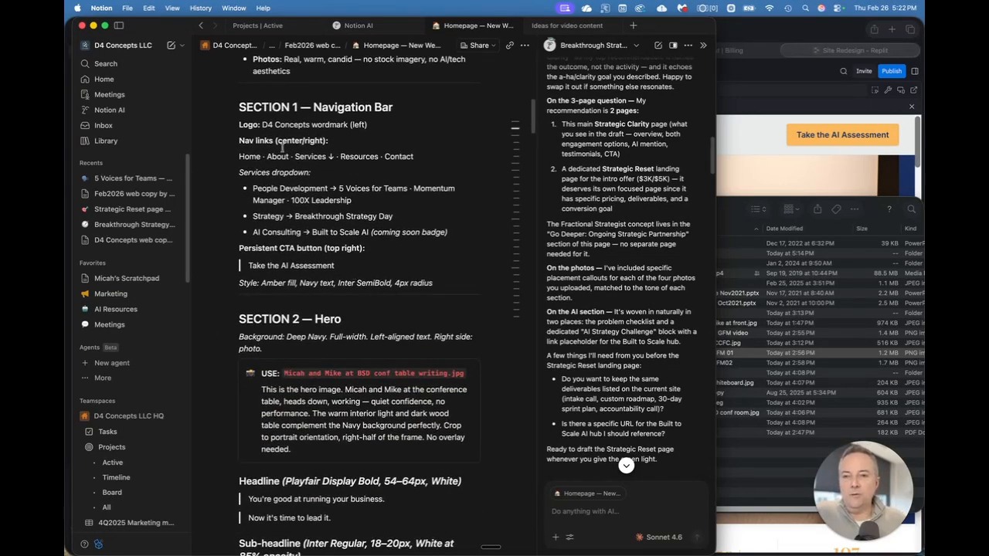
pyautogui.scroll(-2, 369, 289)
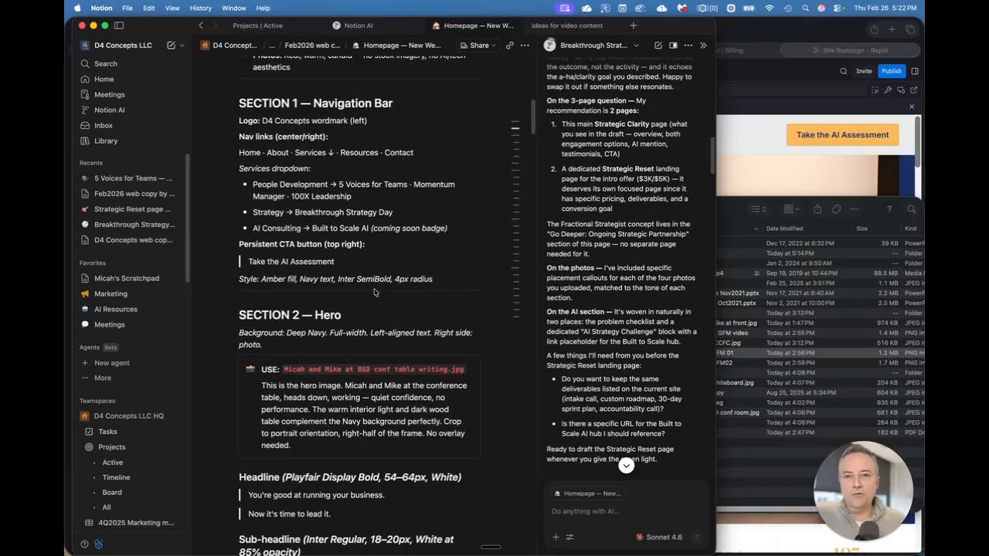
pyautogui.scroll(-7, 374, 289)
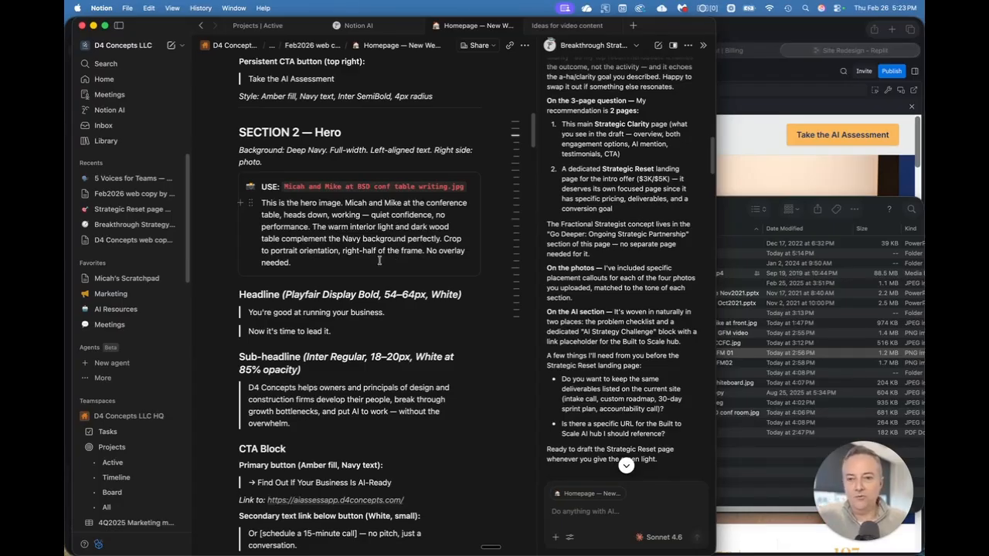
pyautogui.scroll(-5, 382, 267)
pyautogui.scroll(-7, 387, 272)
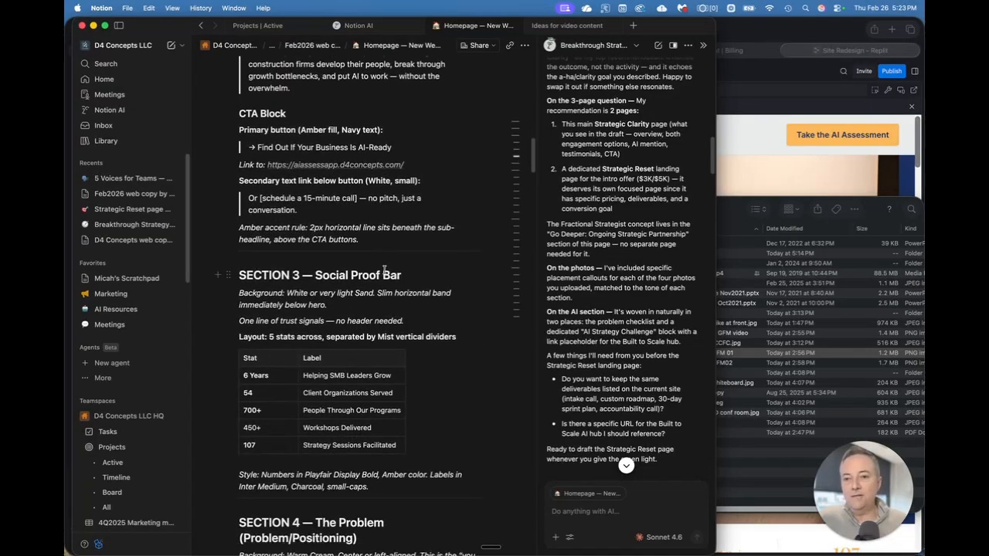
pyautogui.scroll(-1, 379, 280)
pyautogui.scroll(-5, 380, 280)
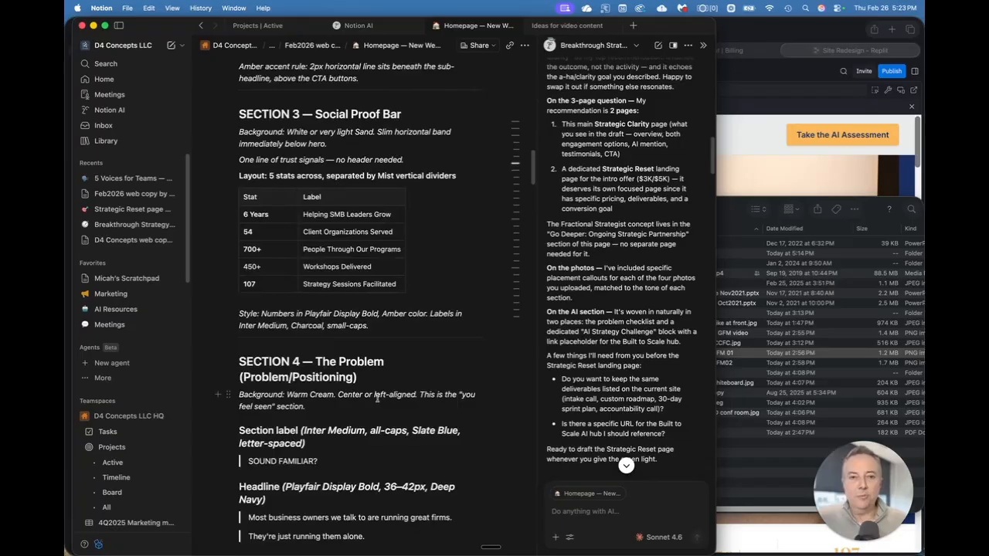
pyautogui.scroll(2, 377, 397)
pyautogui.scroll(6, 377, 397)
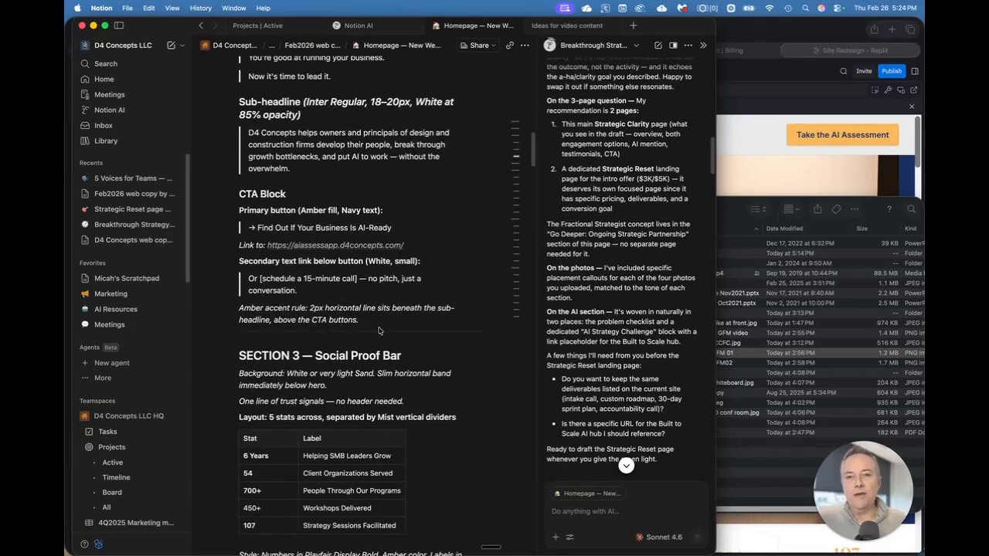
pyautogui.scroll(1, 367, 276)
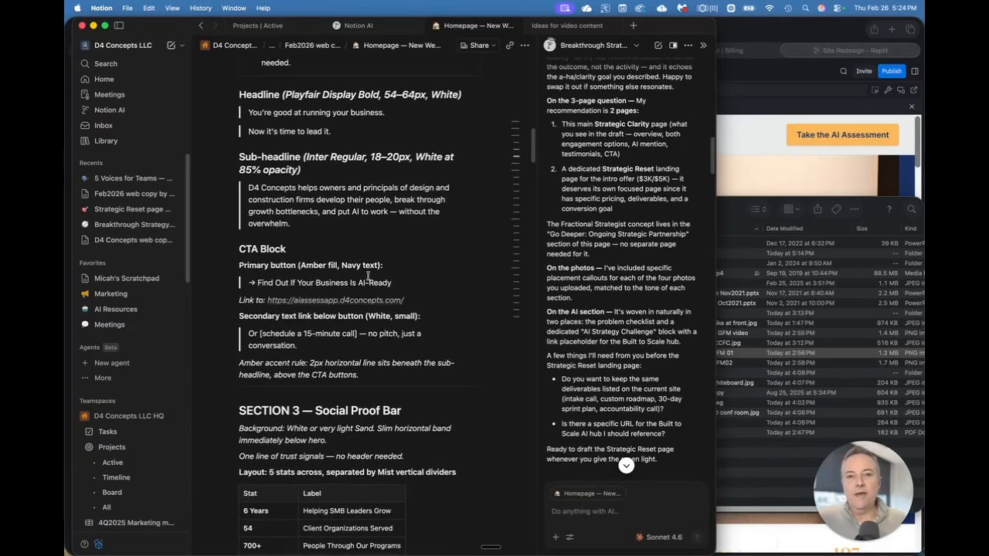
# Check the homepage draft's export options with Markdown & CSV as the format, and close them without exporting.
pyautogui.click(524, 45)
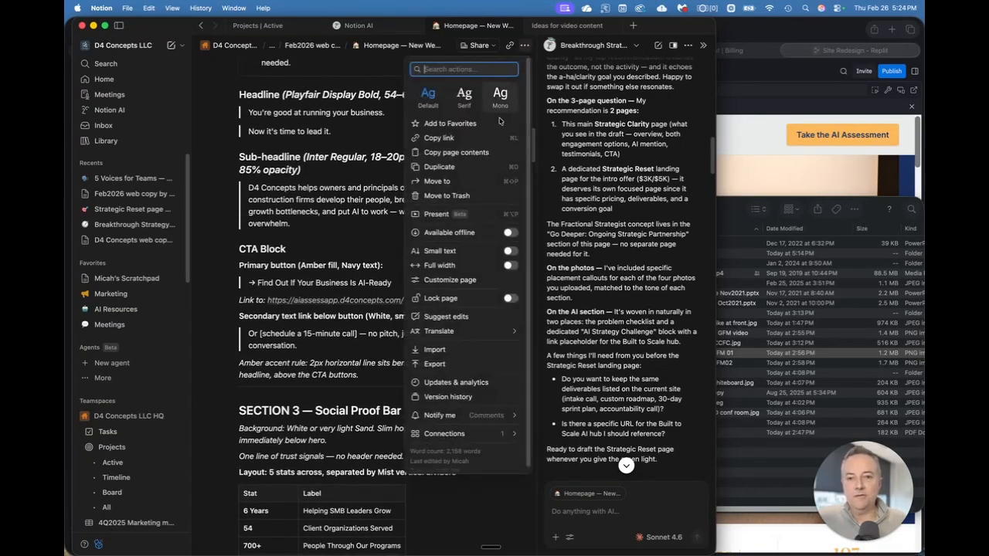
pyautogui.click(452, 365)
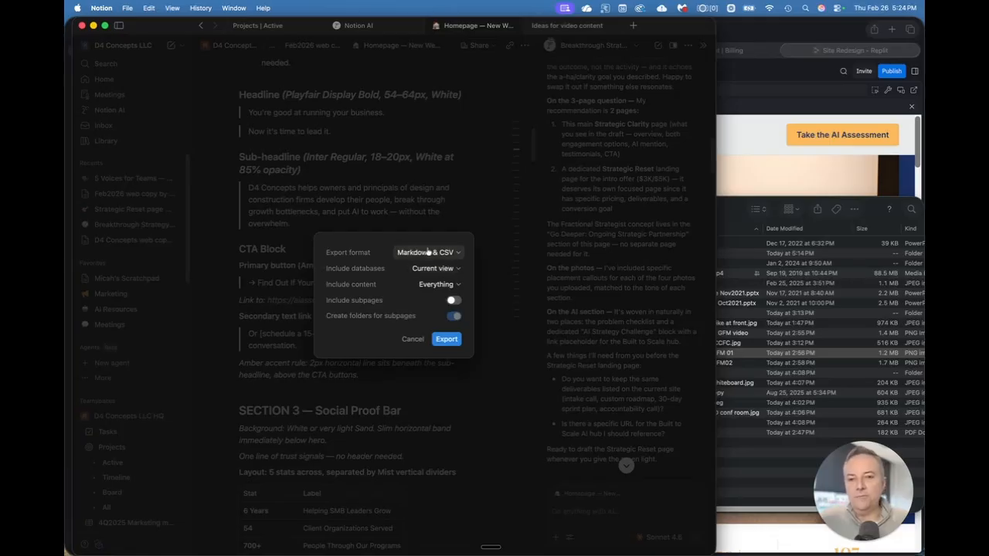
pyautogui.click(410, 340)
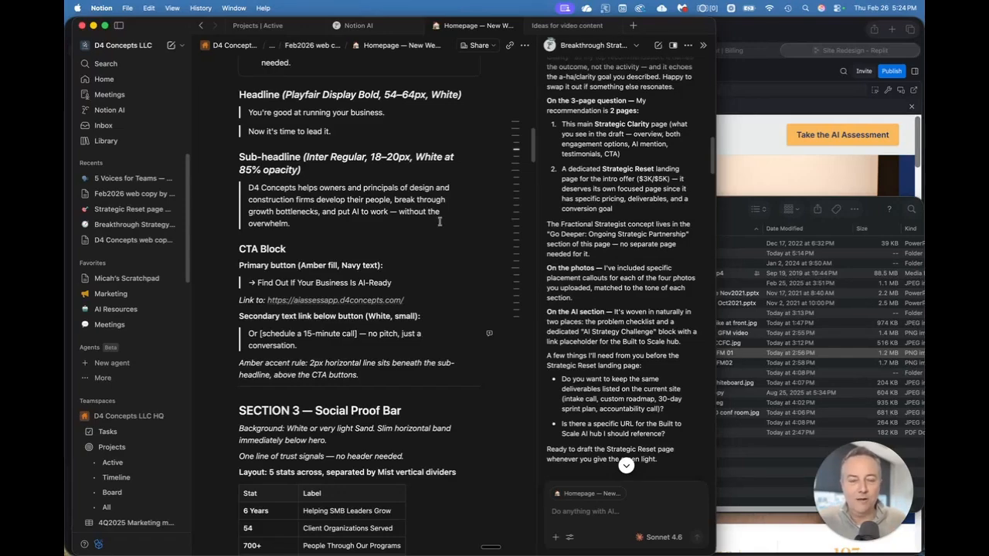
# Switch to the "Web content" folder in Finder, expand "2026 redesign", and select the About Page Markdown file in "Redesign 2026 About page".
pyautogui.click(737, 216)
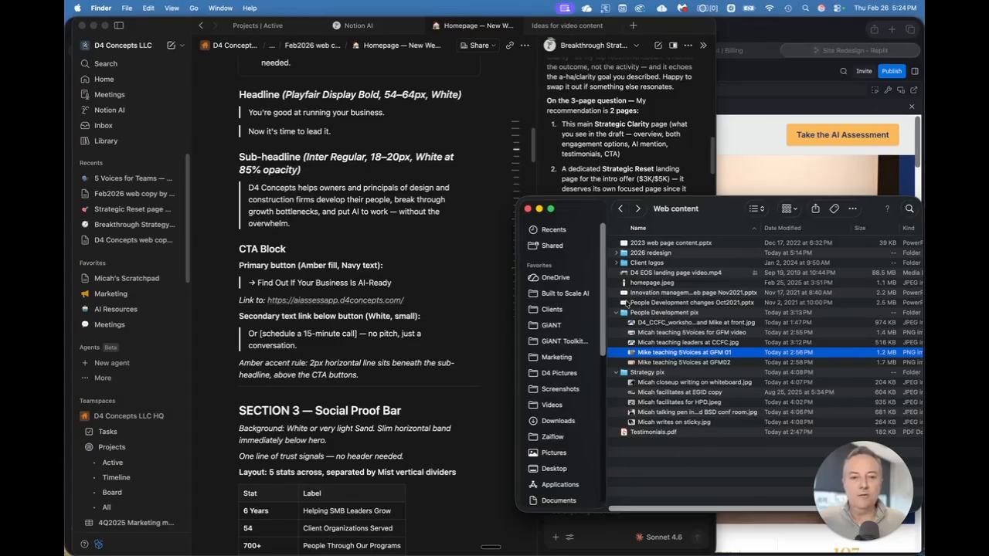
pyautogui.click(617, 253)
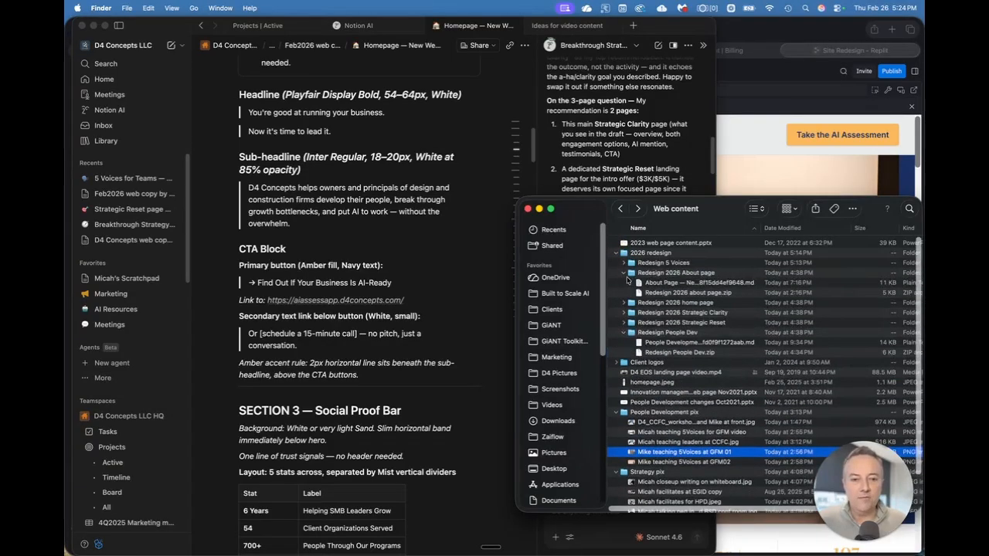
pyautogui.click(661, 283)
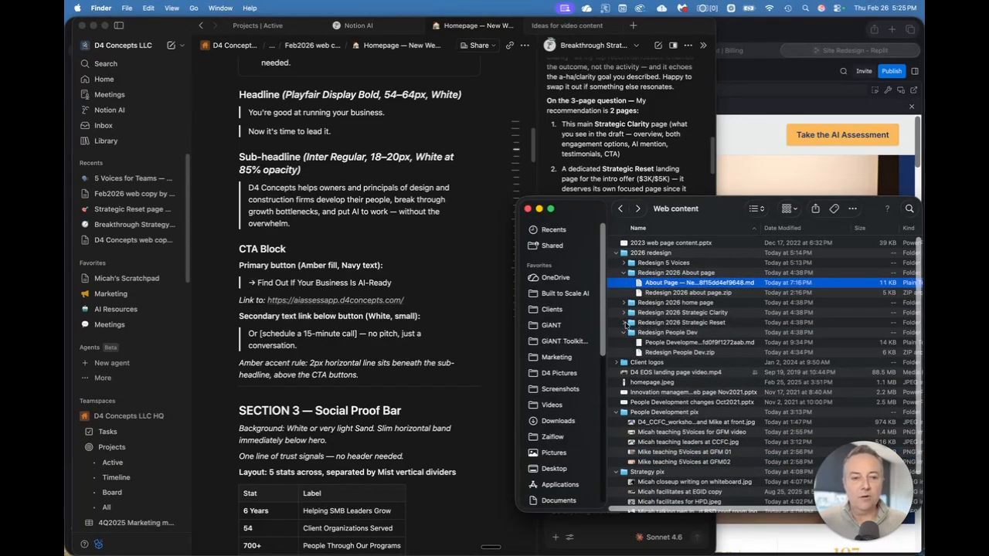
# Expand the "Redesign 2026 home page" folder in Finder, and switch to the Site Redesign project in Replit.
pyautogui.click(623, 303)
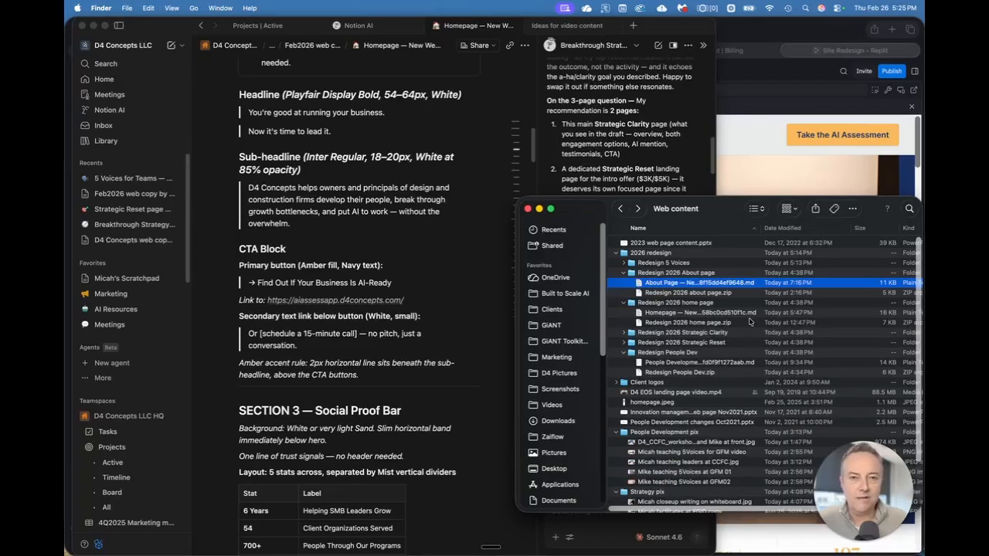
pyautogui.click(740, 34)
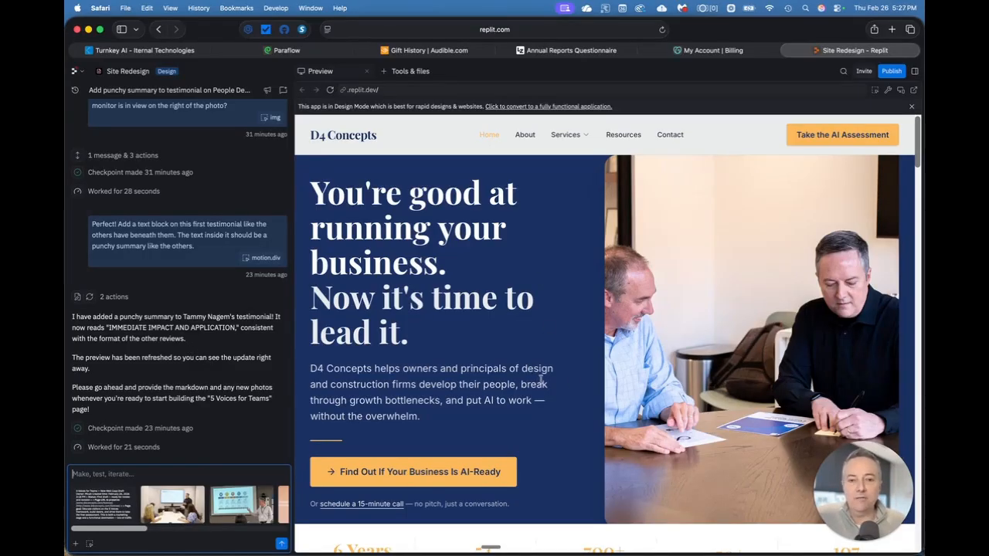
# Review the hero section and the statistics bar in the D4 Concepts homepage preview.
pyautogui.scroll(-1, 535, 379)
pyautogui.scroll(-5, 536, 378)
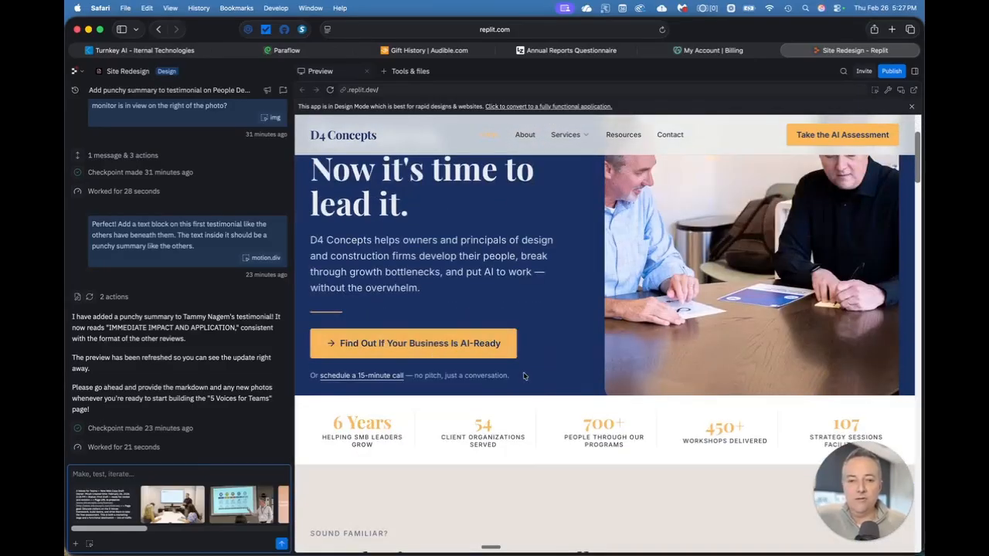
pyautogui.scroll(2, 706, 305)
pyautogui.scroll(3, 706, 303)
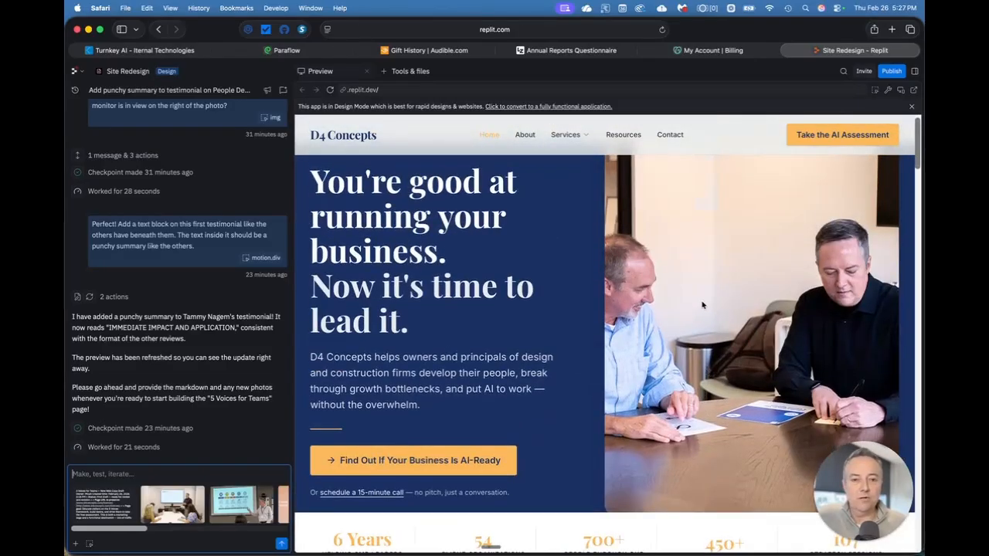
pyautogui.scroll(-2, 672, 298)
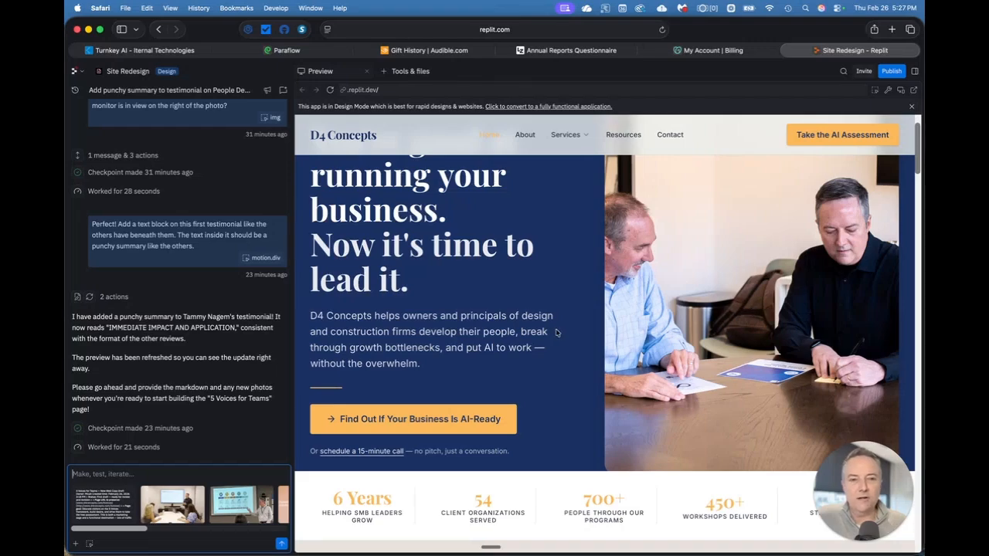
pyautogui.scroll(-2, 545, 333)
pyautogui.scroll(-2, 545, 332)
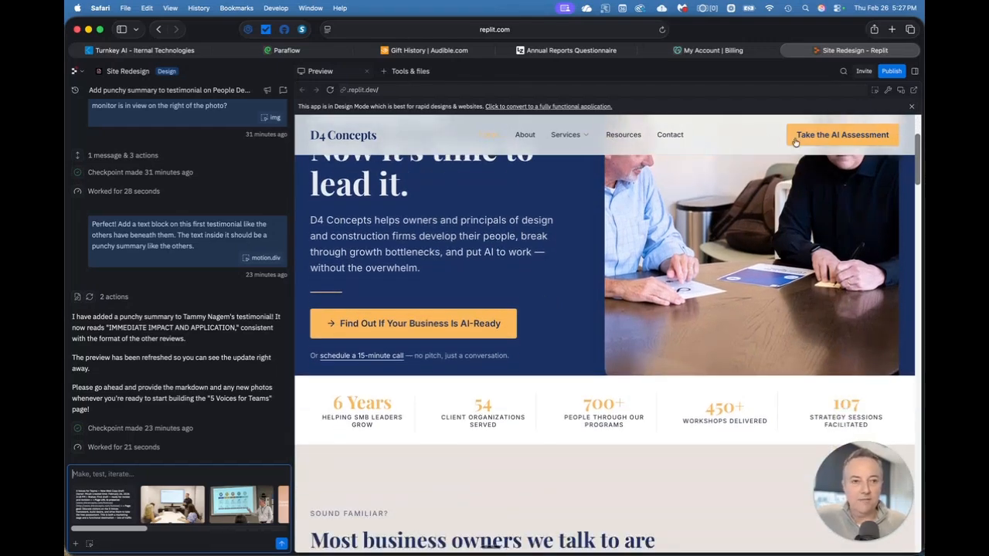
# Read the homepage's "Sound Familiar?" section with its people, strategy and AI readiness cards.
pyautogui.scroll(-6, 548, 325)
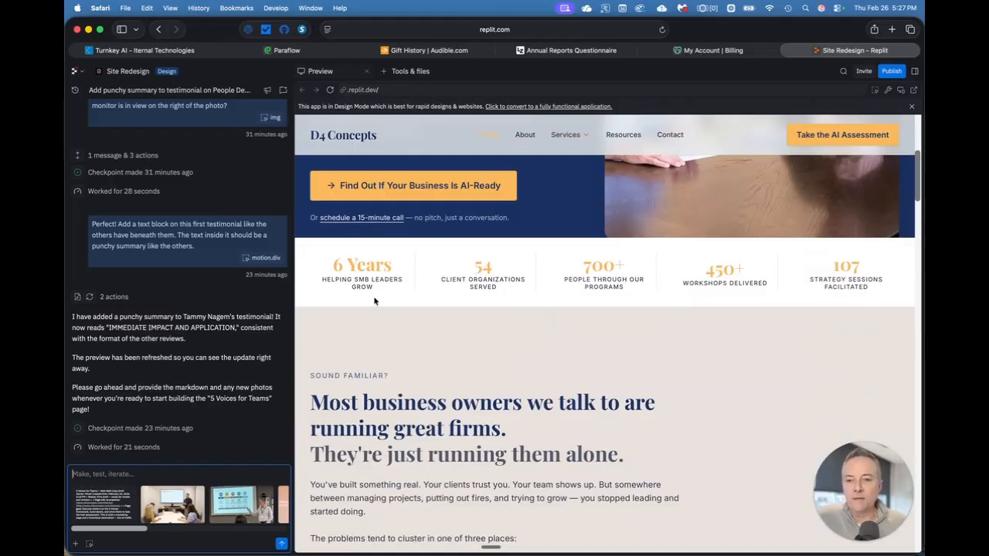
pyautogui.scroll(-2, 531, 337)
pyautogui.scroll(-7, 531, 337)
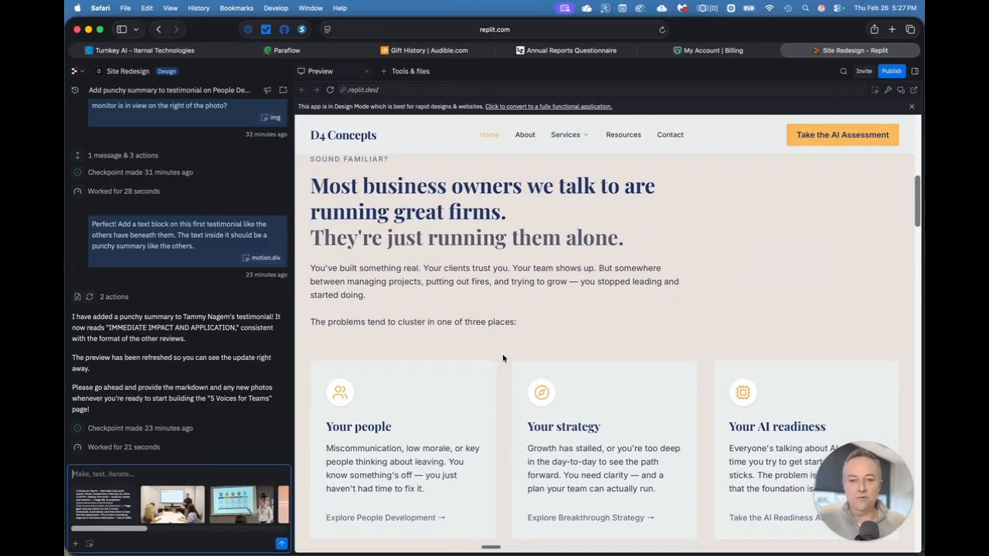
pyautogui.scroll(-2, 499, 354)
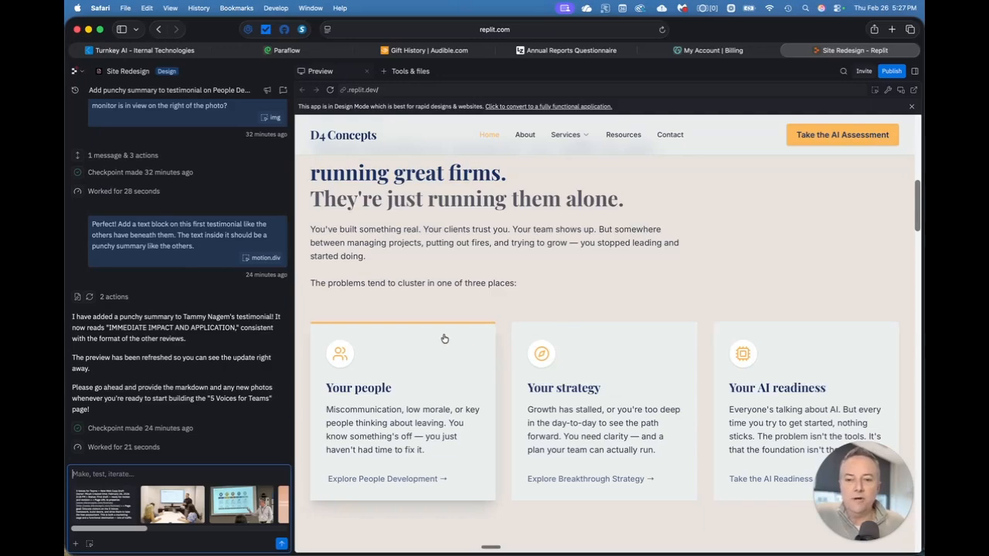
# Examine the AI Readiness Snapshot section with its "What You Get" list and free assessment call to action.
pyautogui.scroll(-3, 502, 371)
pyautogui.scroll(-5, 504, 375)
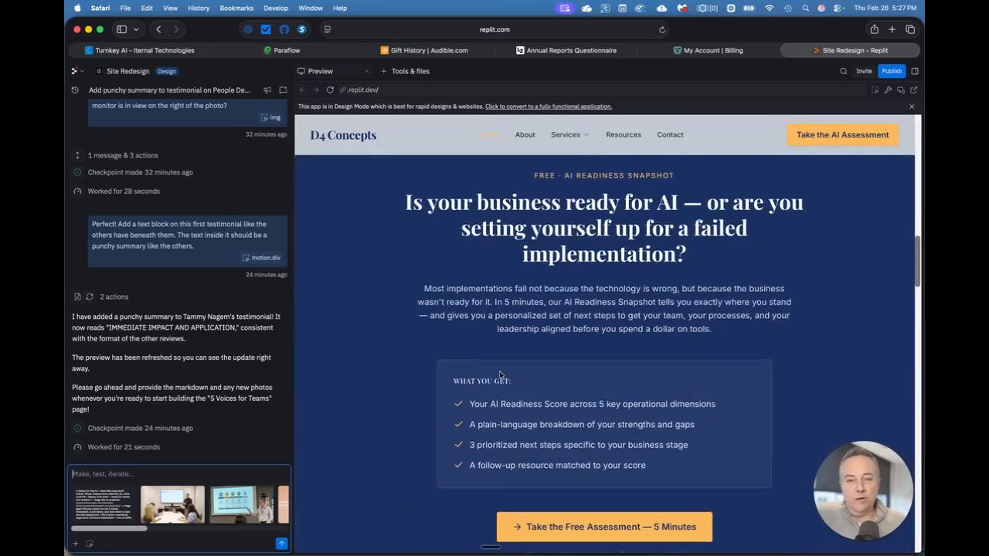
pyautogui.scroll(-1, 500, 373)
pyautogui.scroll(-1, 498, 373)
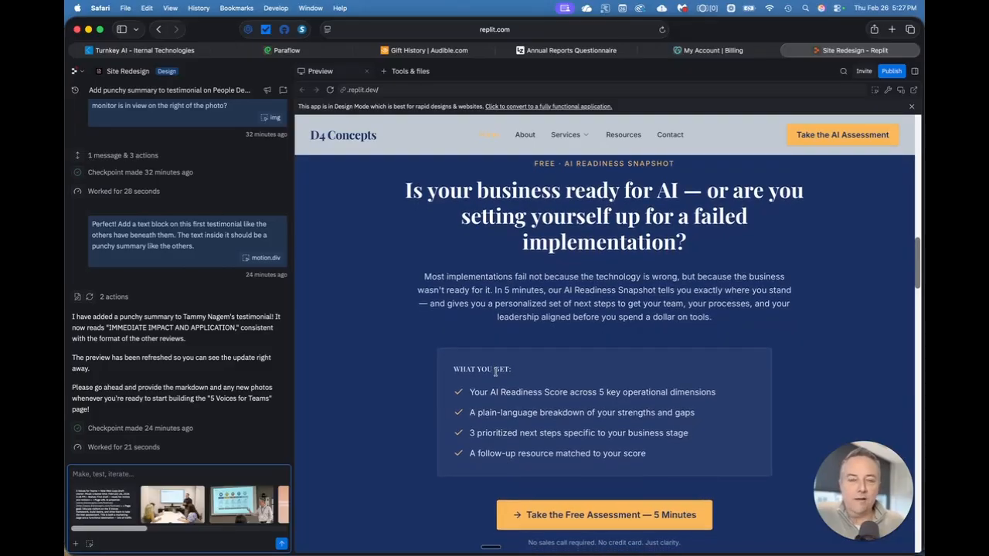
pyautogui.scroll(-1, 496, 372)
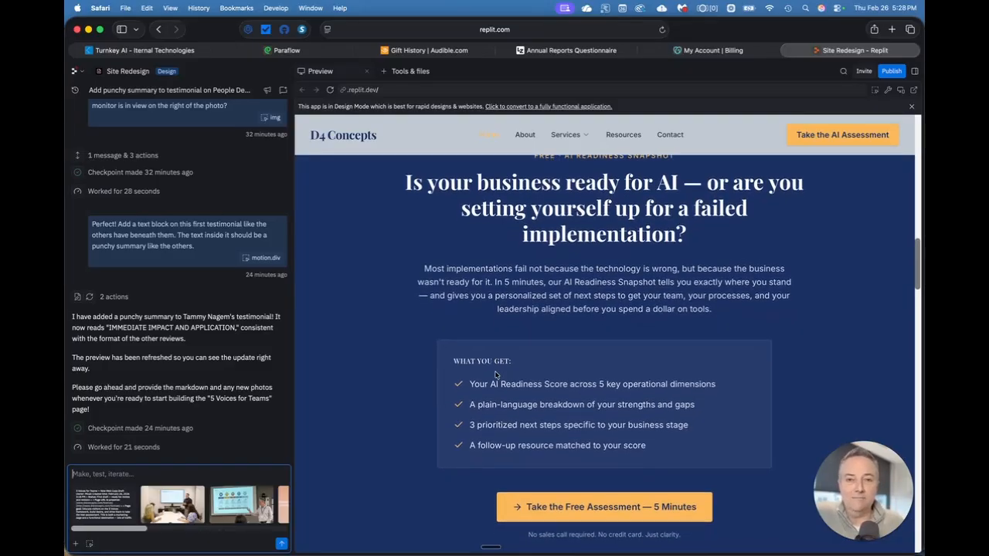
pyautogui.scroll(-1, 495, 372)
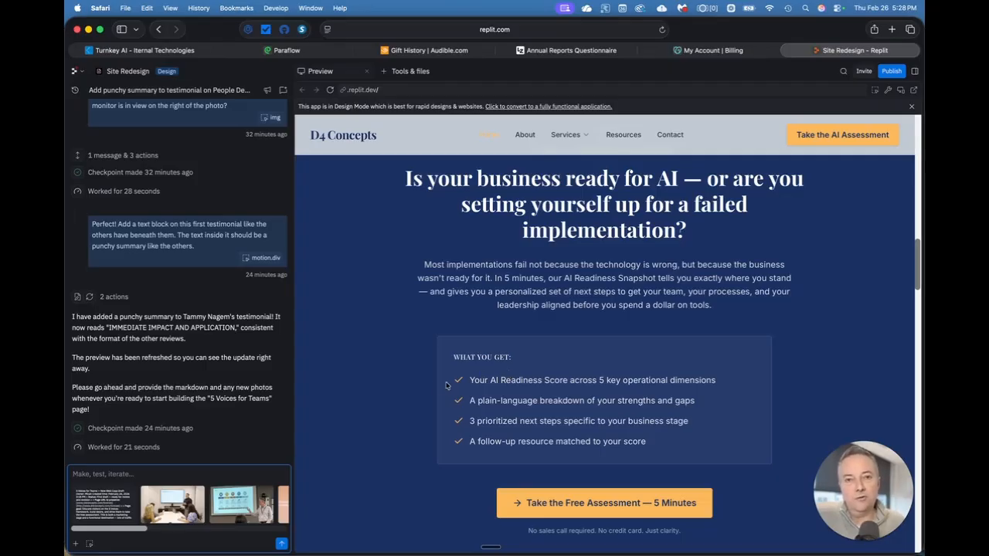
# Review the workshop photo and the four-stage "Our Approach" section of the homepage preview.
pyautogui.scroll(-10, 408, 387)
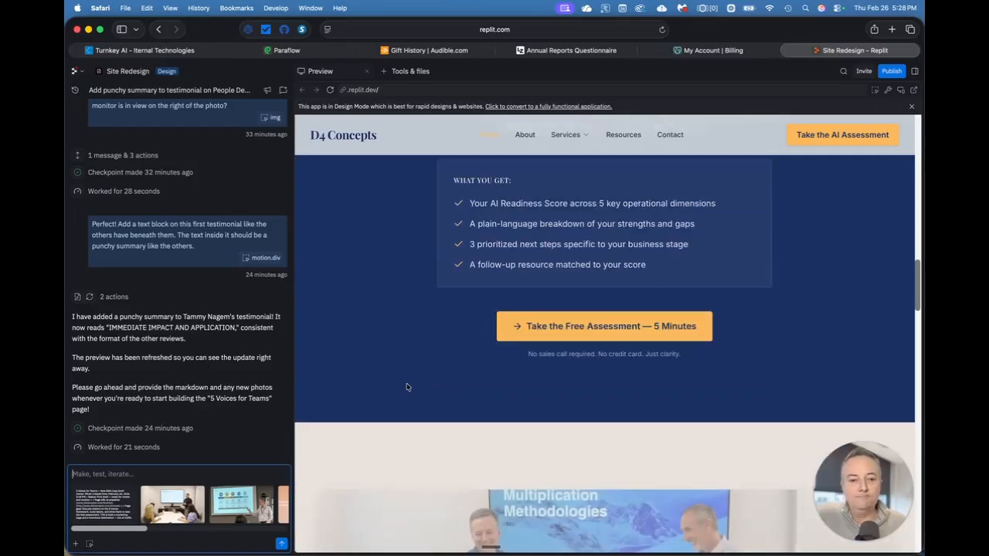
pyautogui.scroll(-4, 408, 387)
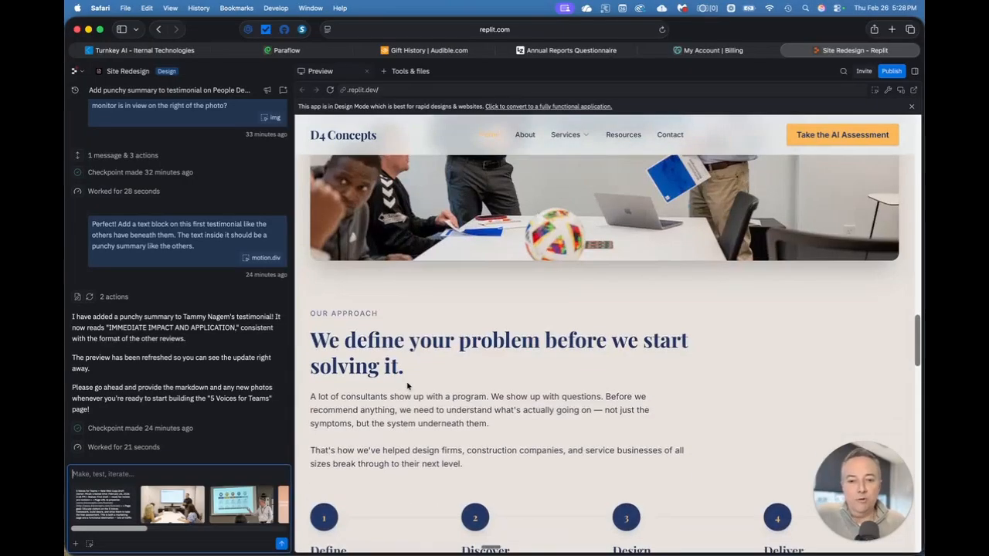
pyautogui.scroll(4, 410, 384)
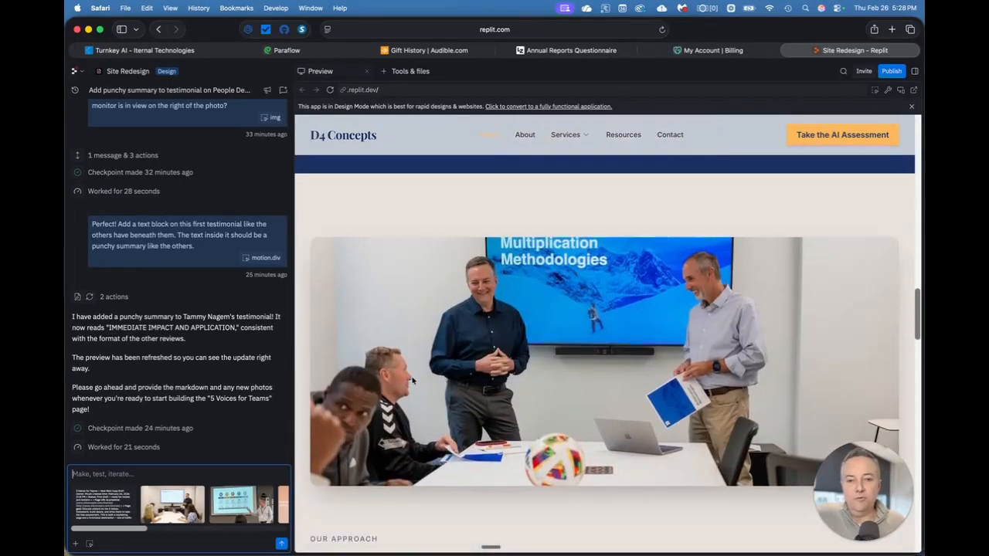
pyautogui.scroll(-1, 412, 381)
pyautogui.scroll(-1, 412, 380)
pyautogui.scroll(-1, 456, 343)
pyautogui.scroll(-4, 520, 366)
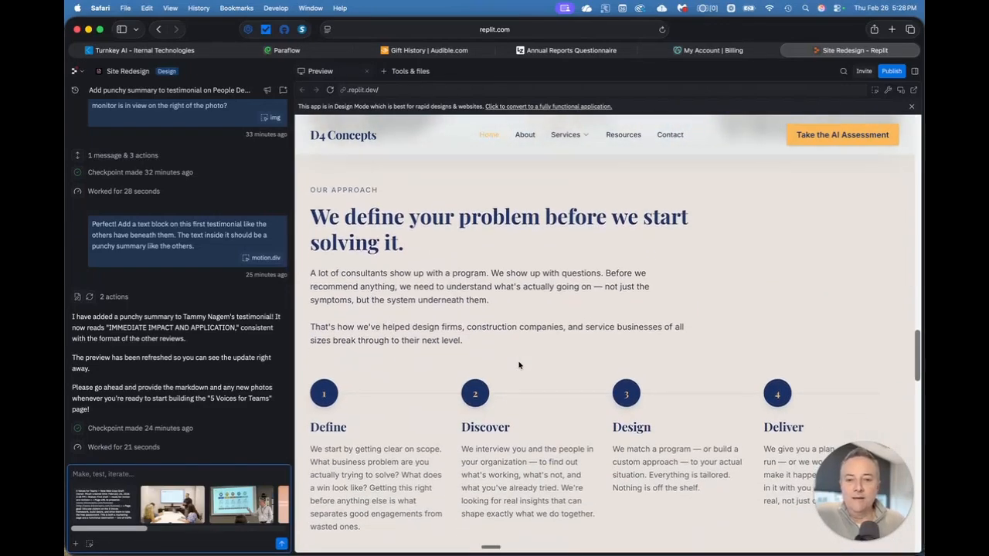
pyautogui.scroll(-4, 519, 365)
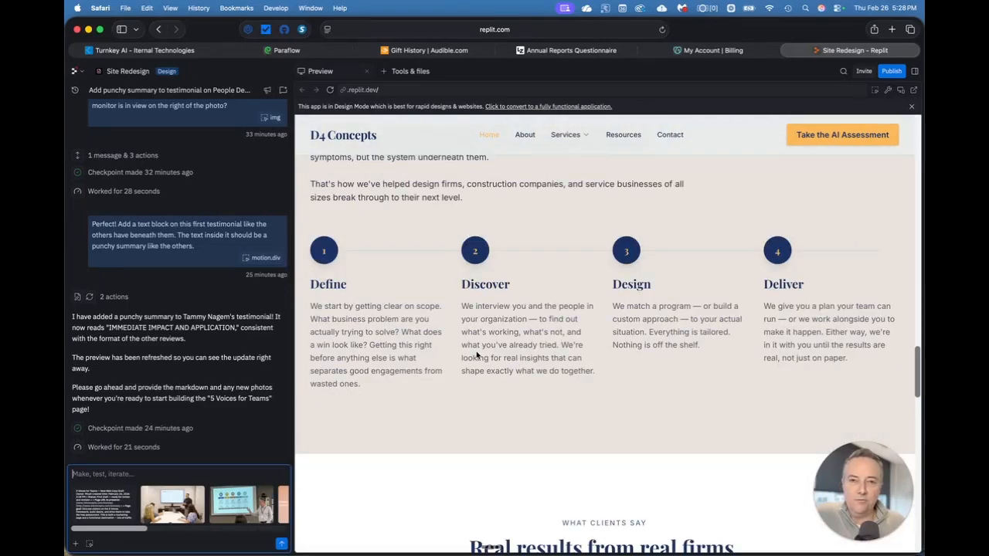
# Read the client testimonials and their highlighted summaries in the "What Clients Say" section.
pyautogui.scroll(-1, 482, 357)
pyautogui.scroll(-7, 483, 357)
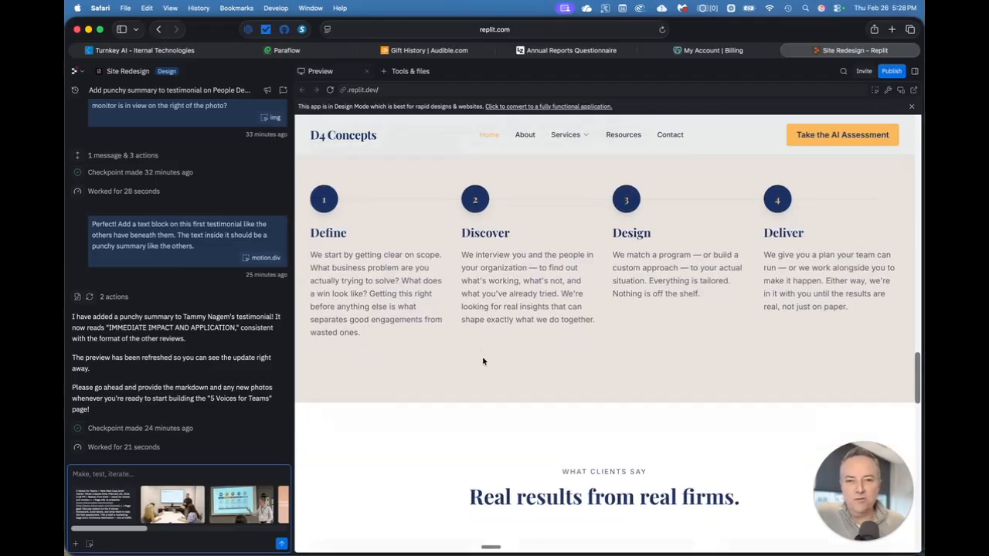
pyautogui.scroll(-2, 481, 361)
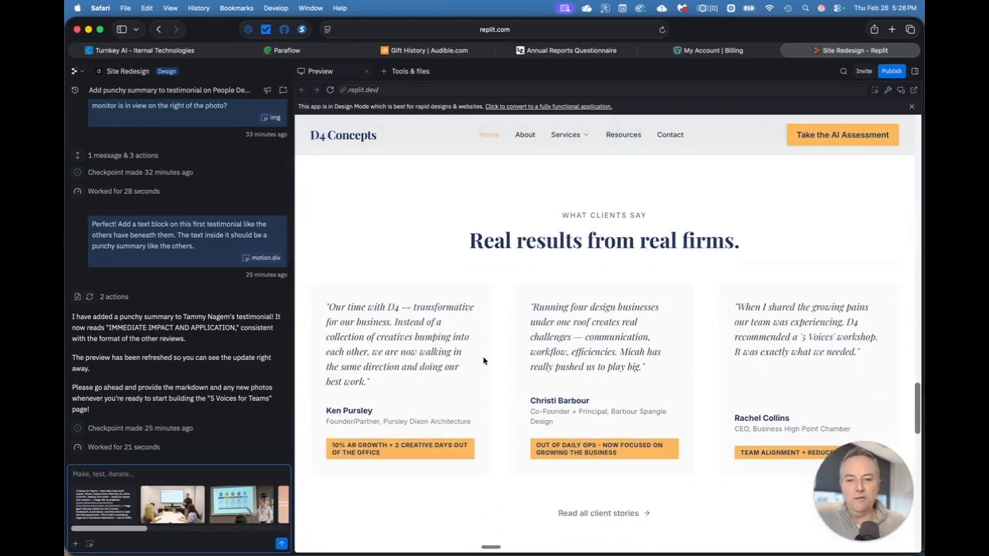
pyautogui.scroll(-1, 496, 377)
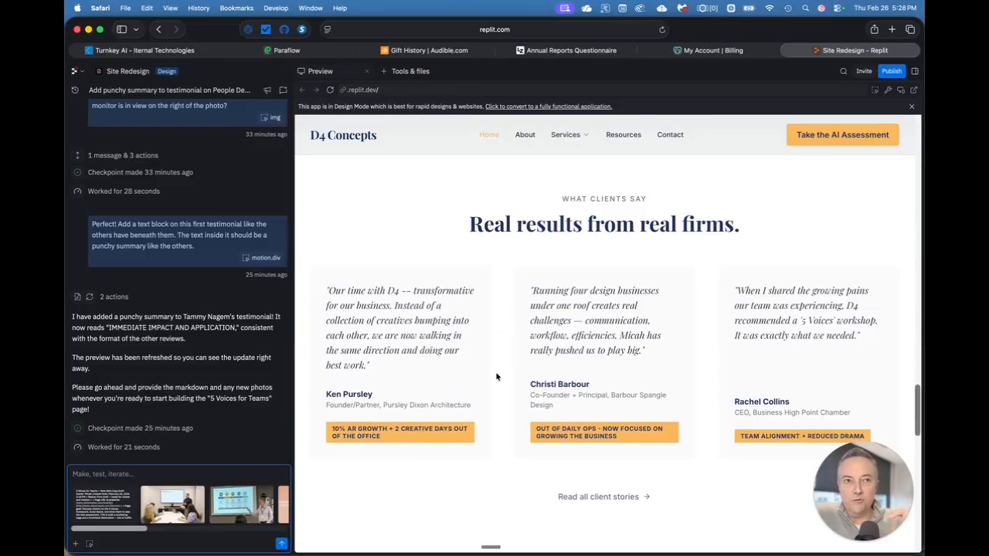
# Look over the "Who We Are" section and the end of the homepage, and go back over the page to the hero.
pyautogui.scroll(-10, 496, 376)
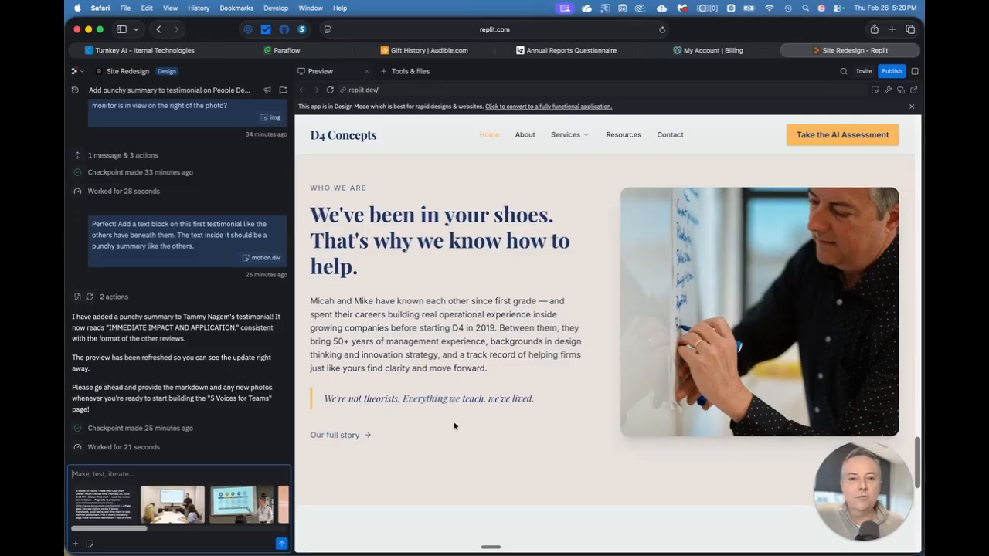
pyautogui.scroll(-4, 455, 425)
pyautogui.scroll(-6, 459, 425)
pyautogui.scroll(9, 450, 404)
pyautogui.scroll(6, 450, 402)
pyautogui.scroll(-3, 455, 390)
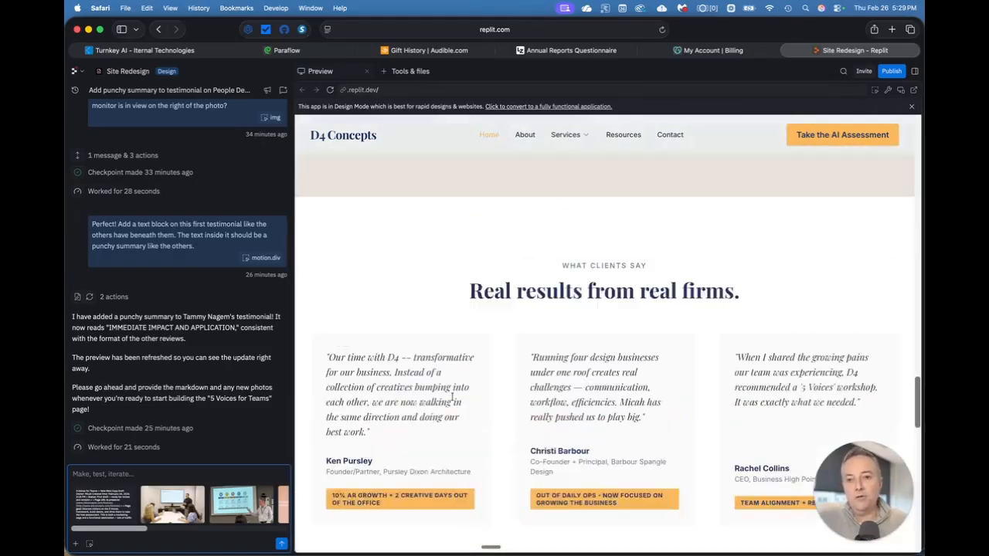
pyautogui.scroll(1, 459, 380)
pyautogui.scroll(8, 461, 379)
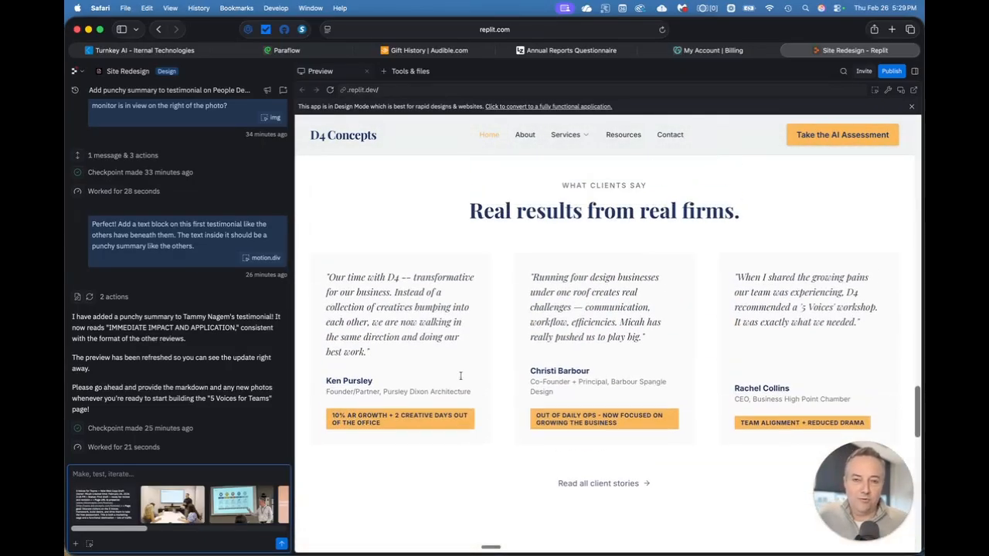
pyautogui.scroll(20, 463, 379)
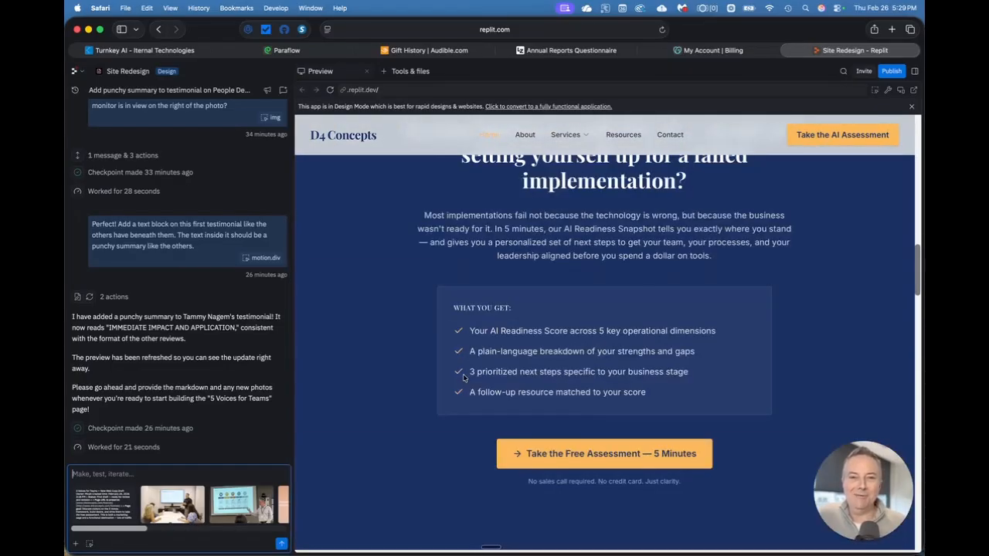
pyautogui.scroll(5, 464, 381)
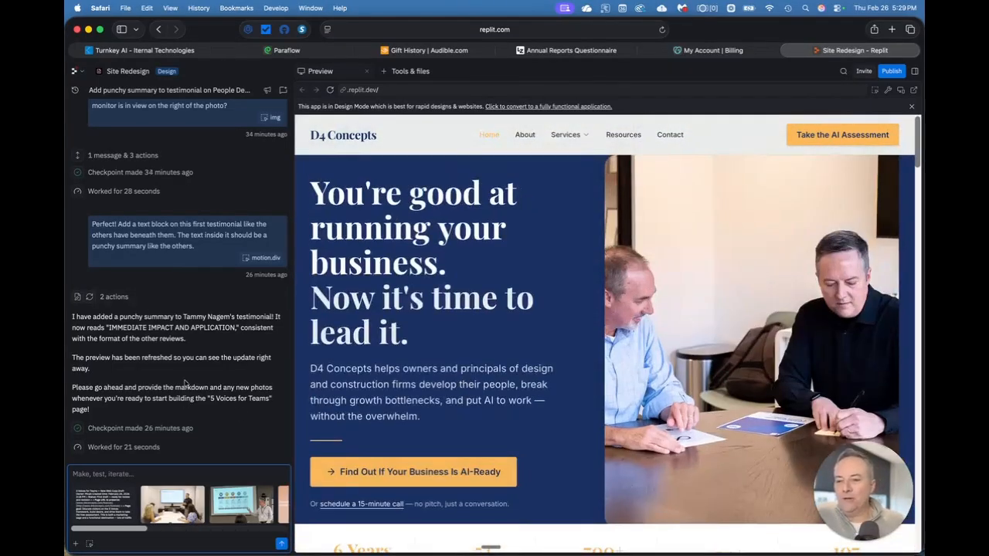
# Draft the agent prompt "Let's work on the 5 Voices page now. Here is the markdown file with instructions and copy. And the photos you need.".
pyautogui.click(134, 480)
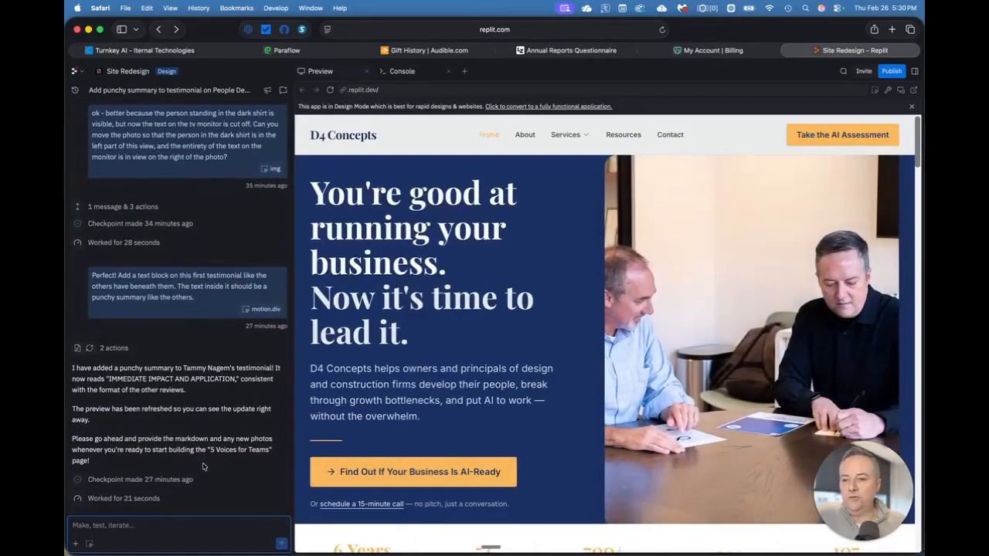
pyautogui.click(168, 529)
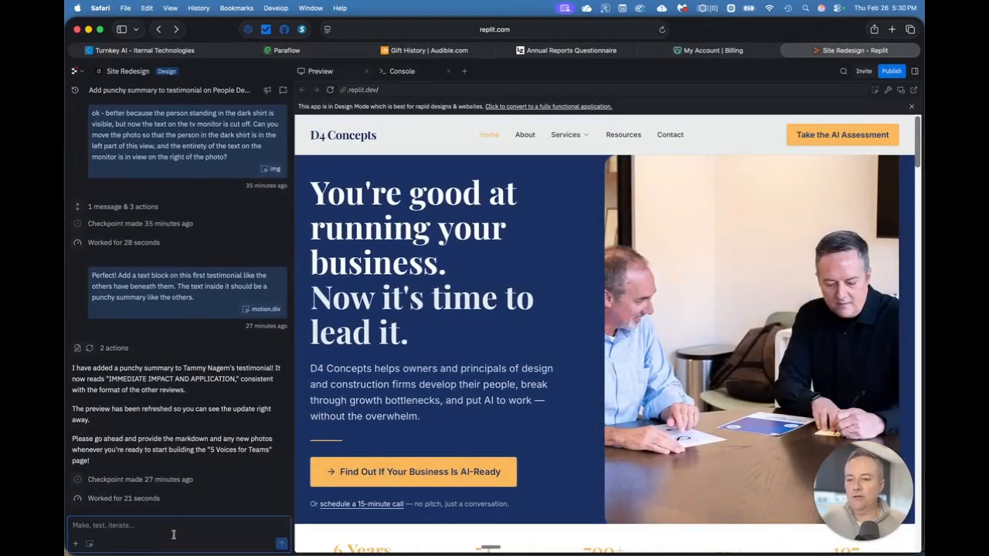
pyautogui.write("Let's work")
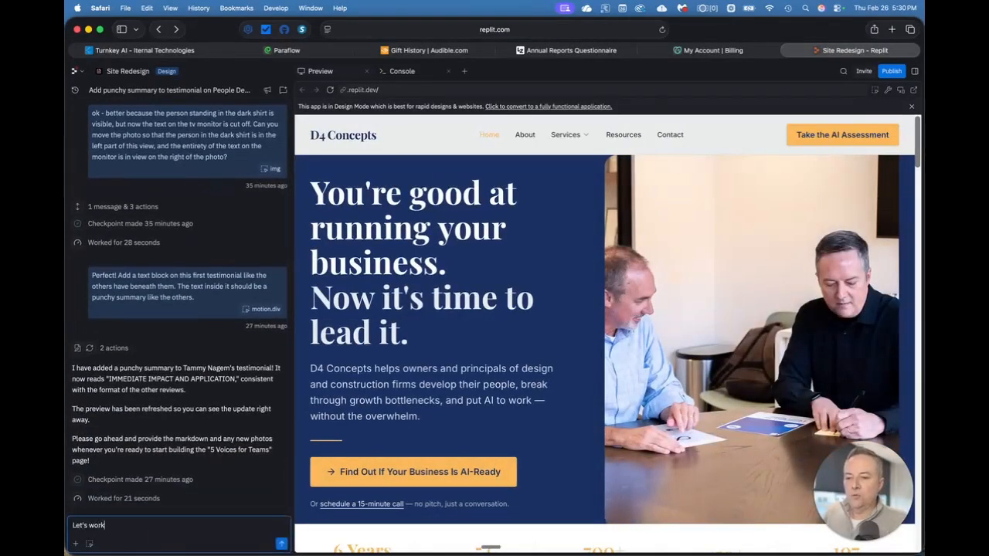
pyautogui.write(' on the 5')
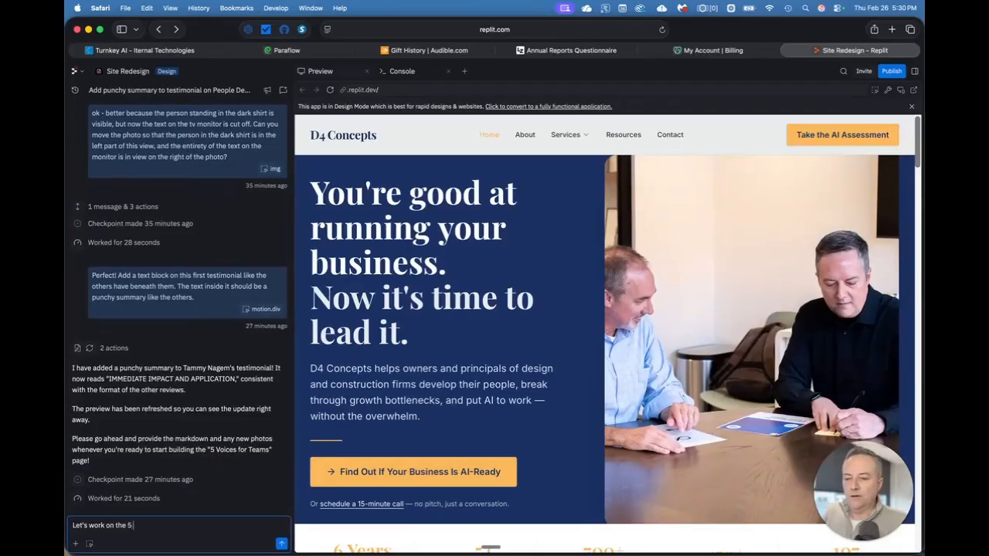
pyautogui.write(' Voices page now. Here')
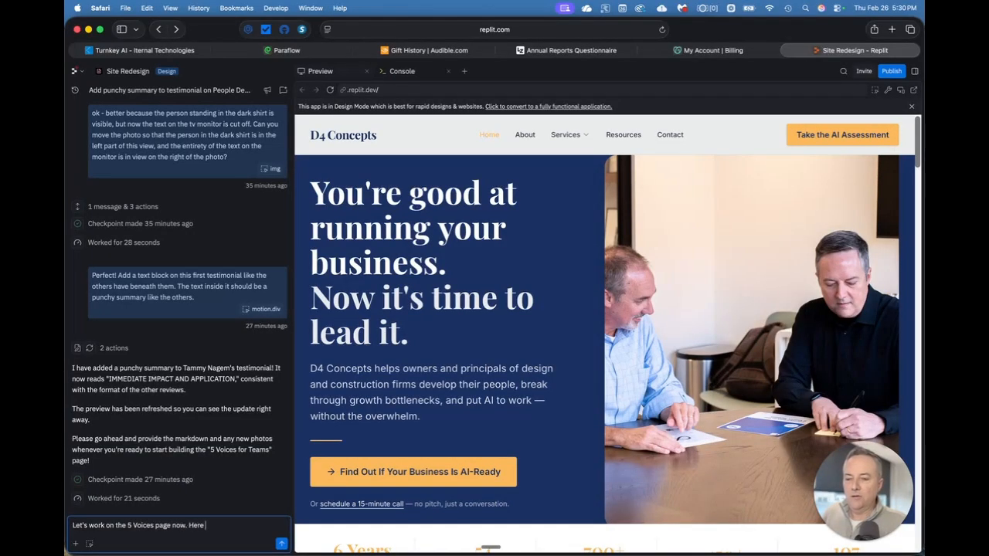
pyautogui.write(' is the markdown file with inst')
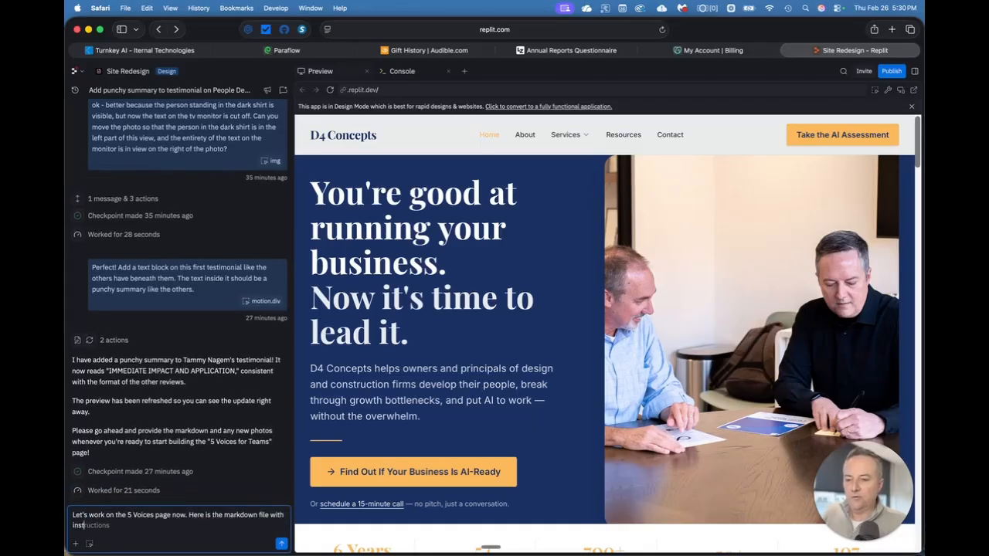
pyautogui.write('ructiona')
pyautogui.press('BackSpace')
pyautogui.write('s and copy.')
pyautogui.write('An')
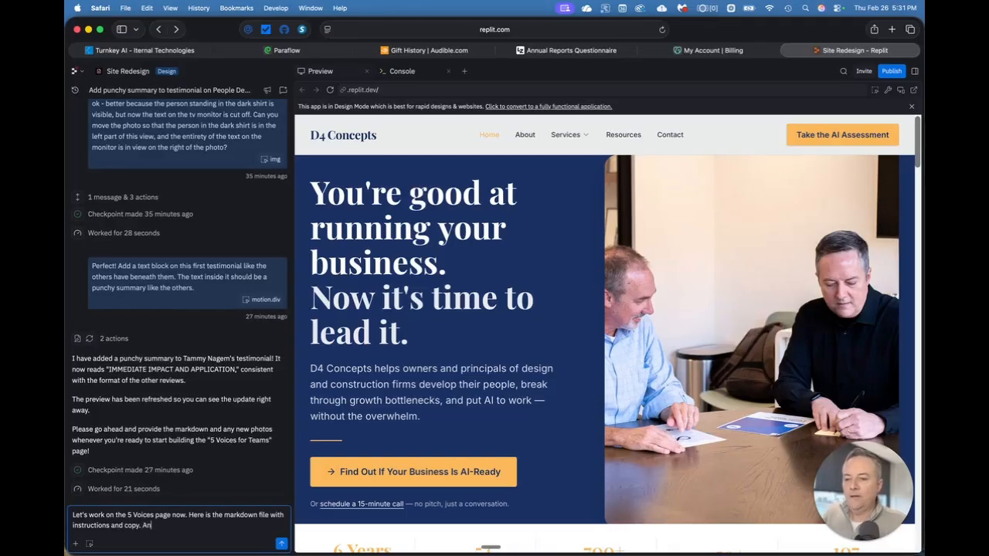
pyautogui.write('d the pho')
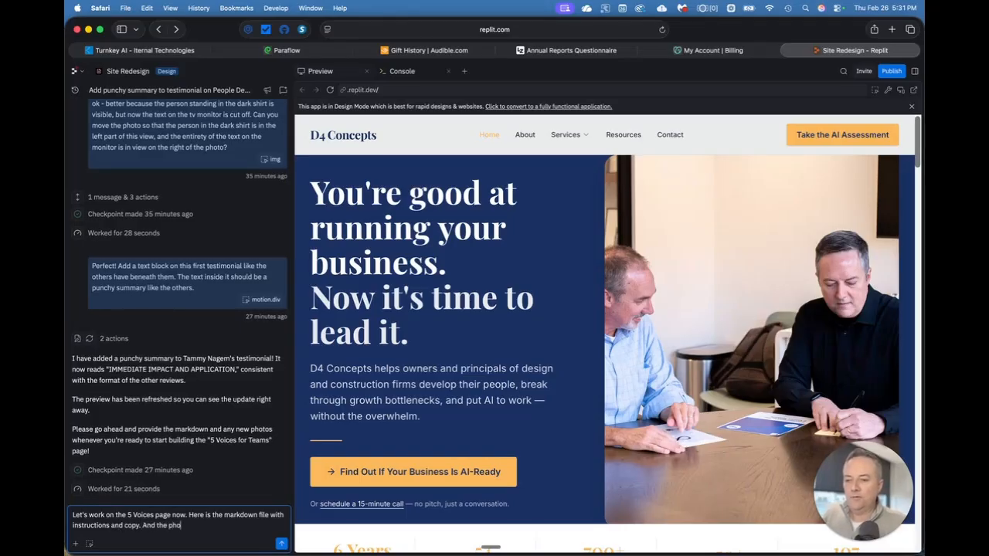
pyautogui.write('tos you need.')
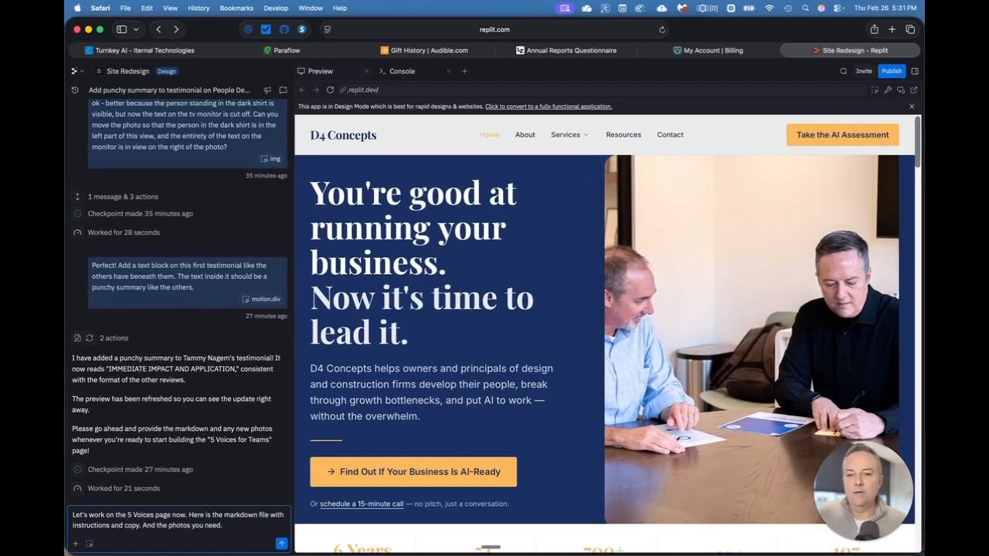
# Switch to Finder and attach the 5 Voices for Teams markdown file from the Redesign 5 Voices folder to the agent prompt.
pyautogui.press('super+Tab')
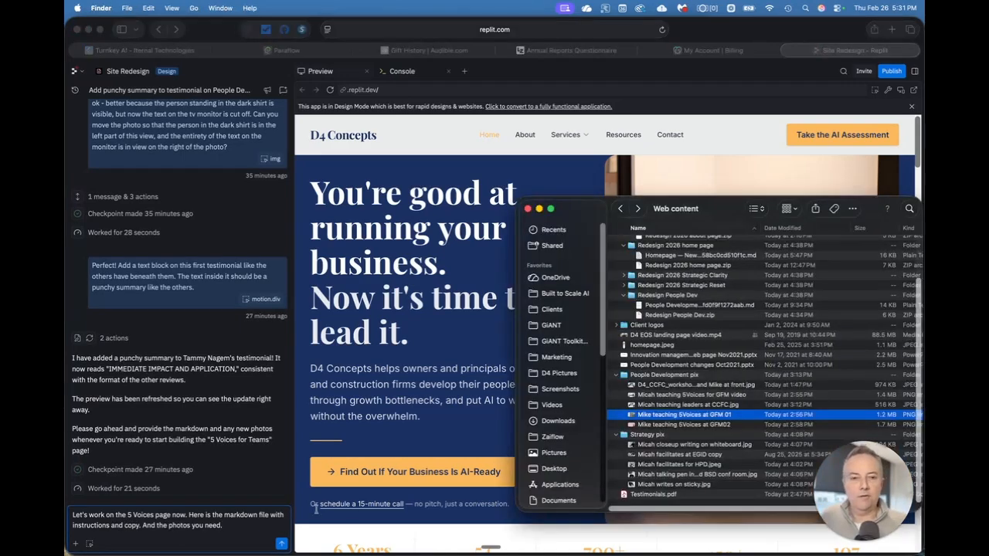
pyautogui.scroll(3, 635, 392)
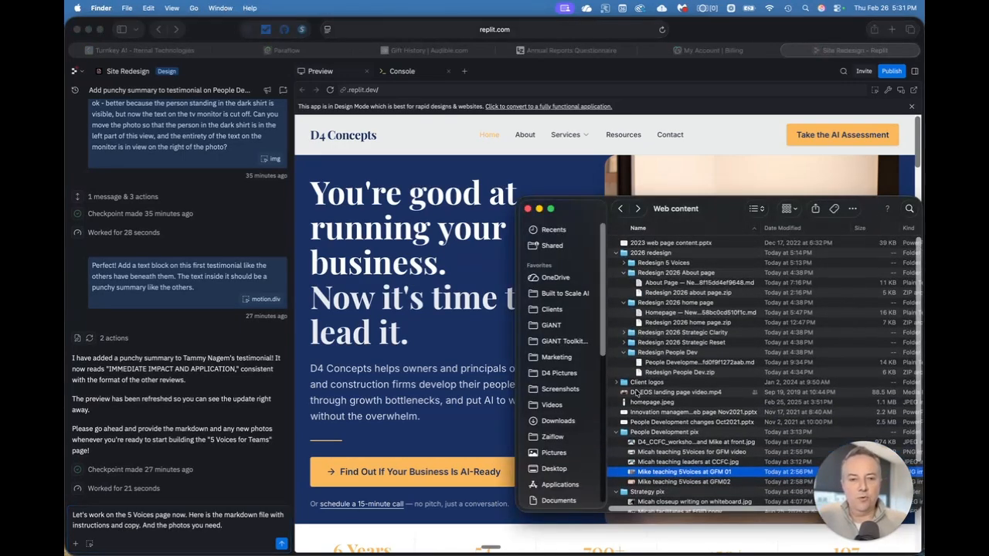
pyautogui.click(623, 263)
pyautogui.click(663, 274)
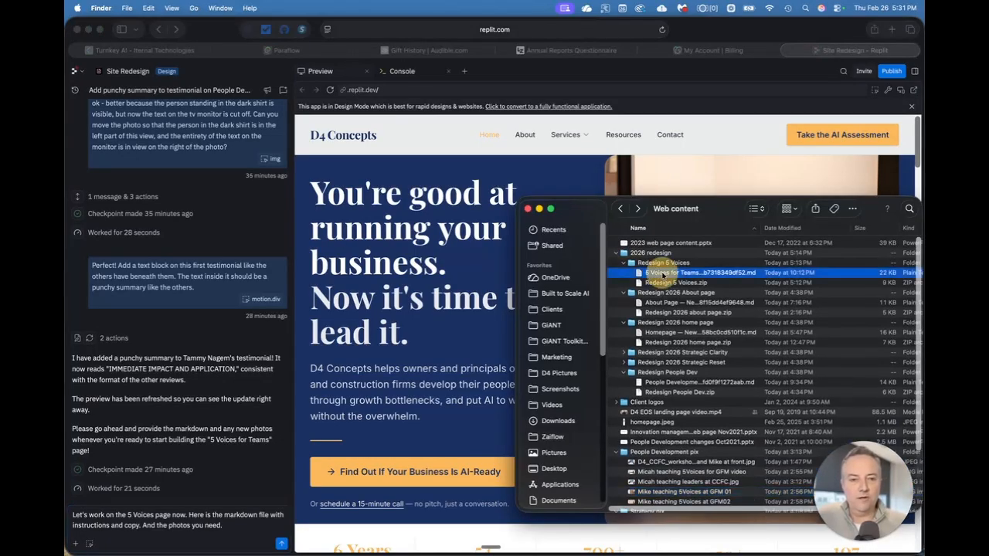
pyautogui.moveTo(669, 276); pyautogui.dragTo(187, 532)
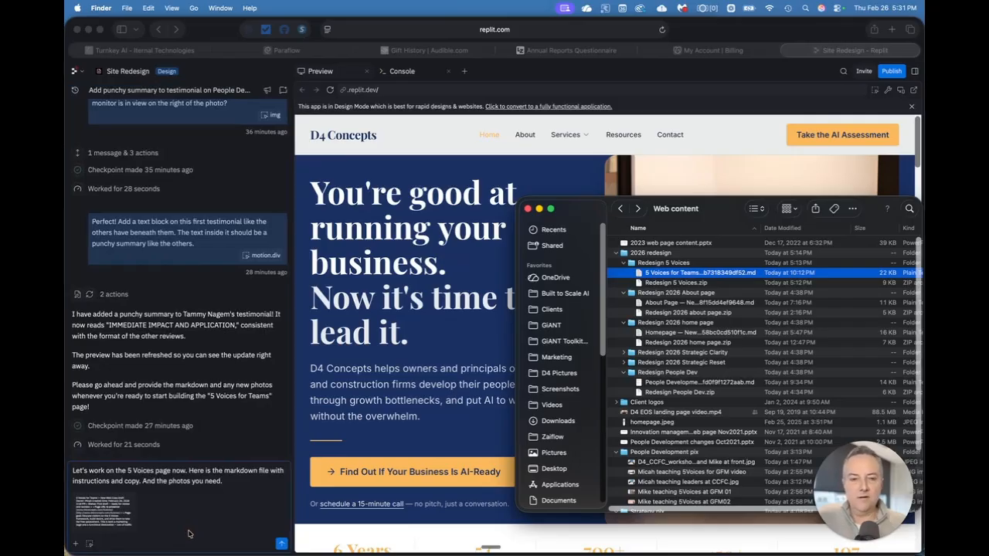
# Attach the 5 Voices teaching photos from the People Development pix folder and the page's other images, and send the prompt to the agent.
pyautogui.scroll(-5, 690, 425)
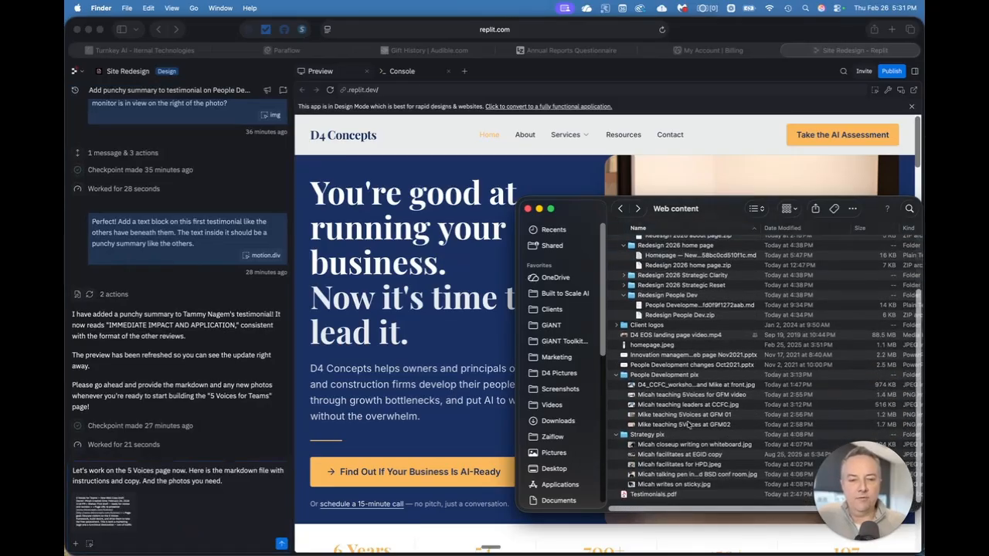
pyautogui.click(684, 395)
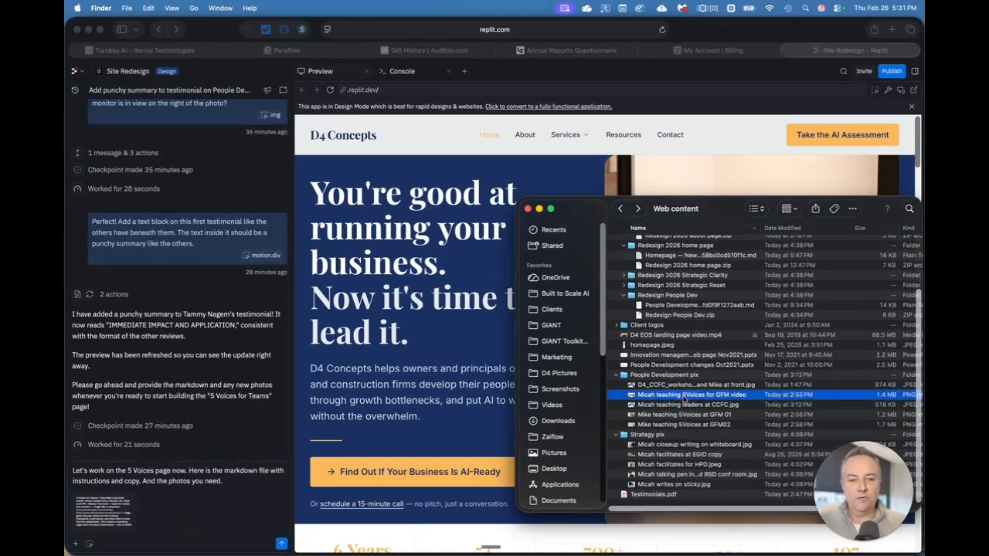
pyautogui.moveTo(683, 395); pyautogui.dragTo(232, 504)
pyautogui.moveTo(630, 409); pyautogui.dragTo(200, 504)
pyautogui.moveTo(653, 405); pyautogui.dragTo(232, 510)
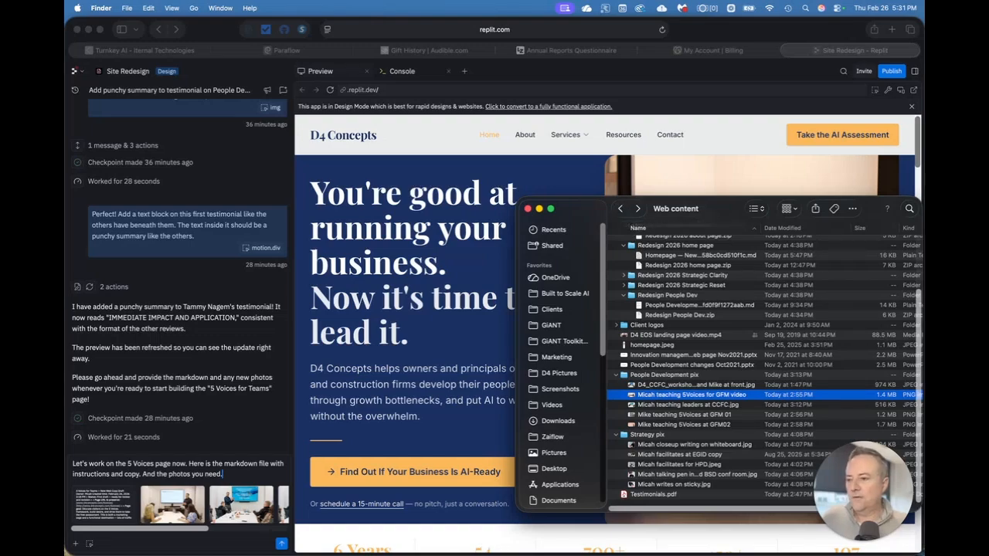
pyautogui.moveTo(692, 394); pyautogui.dragTo(218, 485)
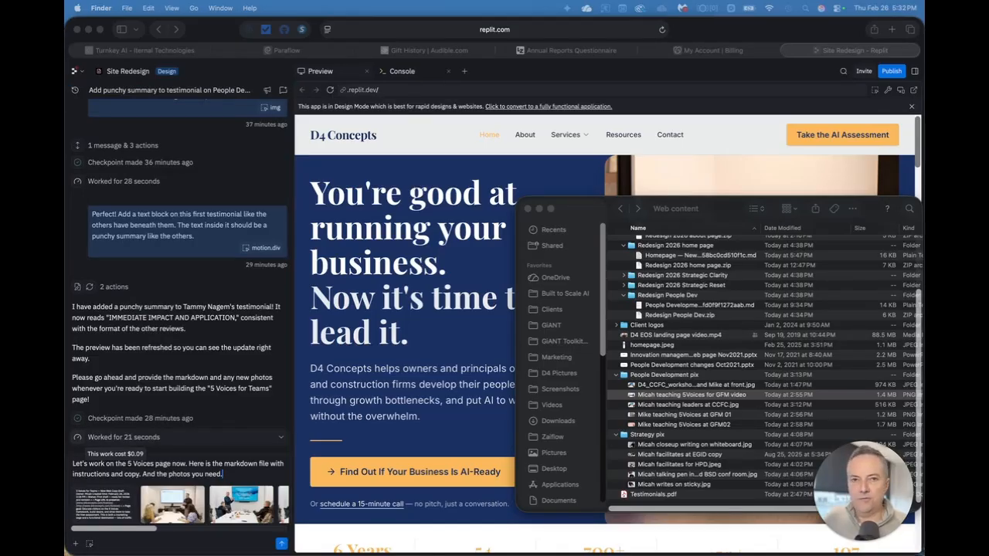
pyautogui.moveTo(66, 457); pyautogui.dragTo(228, 500)
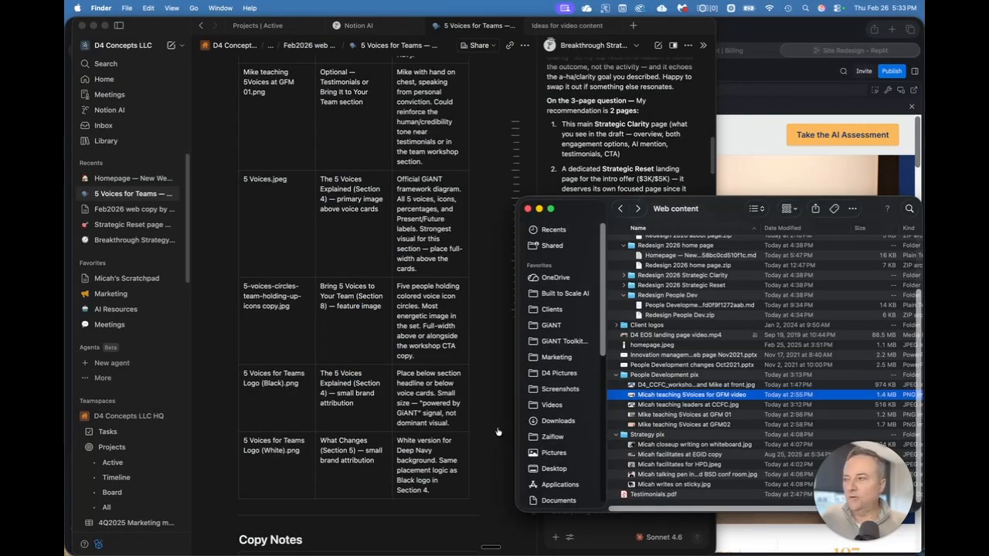
pyautogui.press('super+Tab')
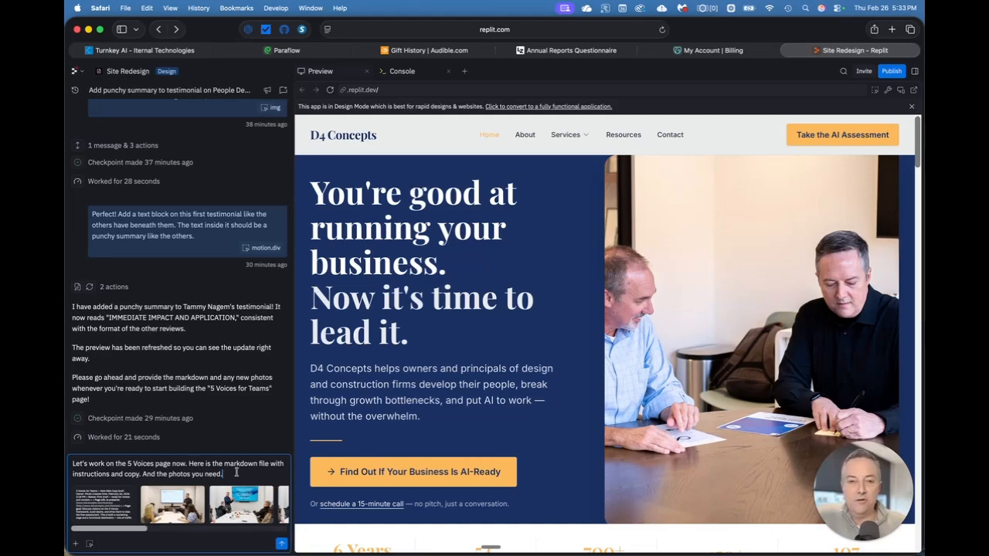
pyautogui.click(281, 545)
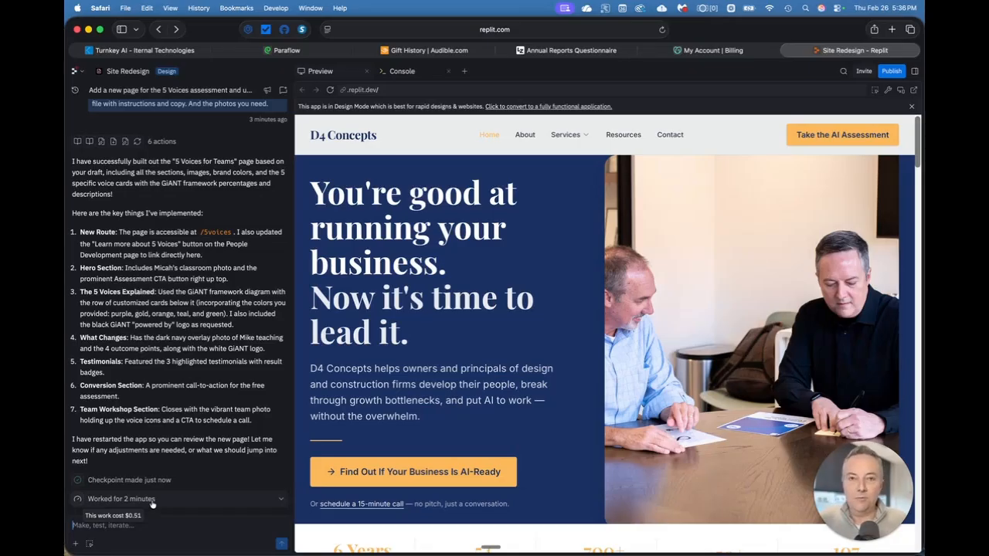
# Open the People Development page from the "Your people" card on the homepage preview.
pyautogui.scroll(-2, 527, 425)
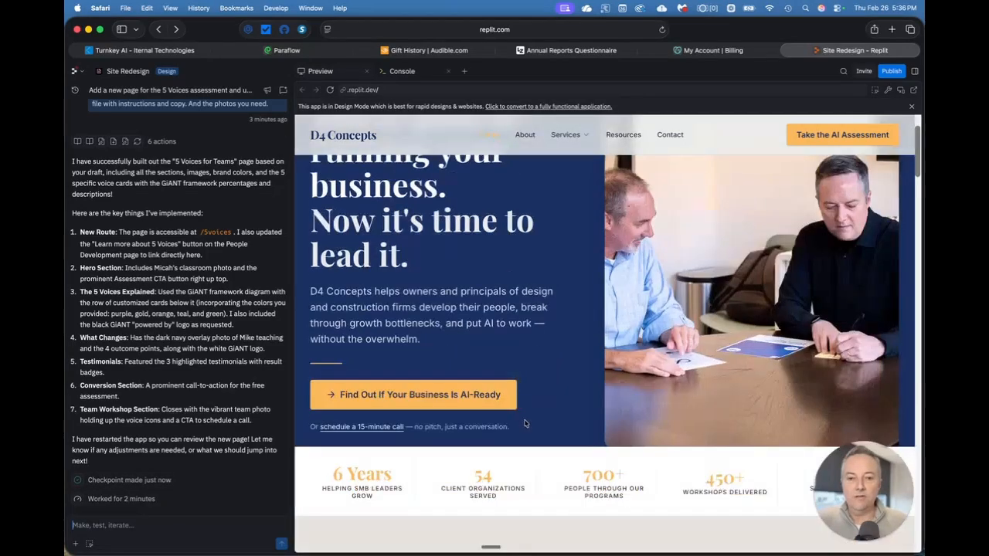
pyautogui.scroll(-10, 525, 423)
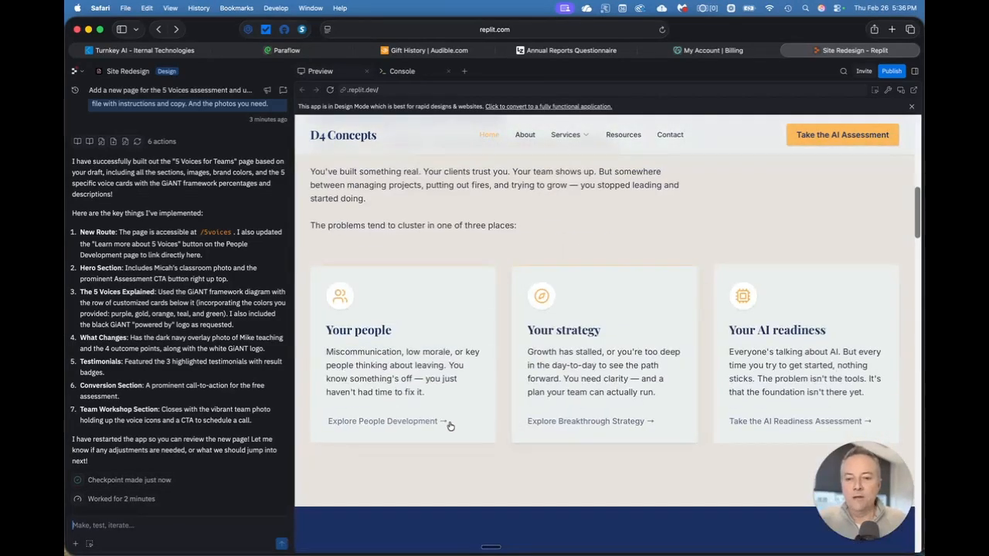
pyautogui.click(433, 421)
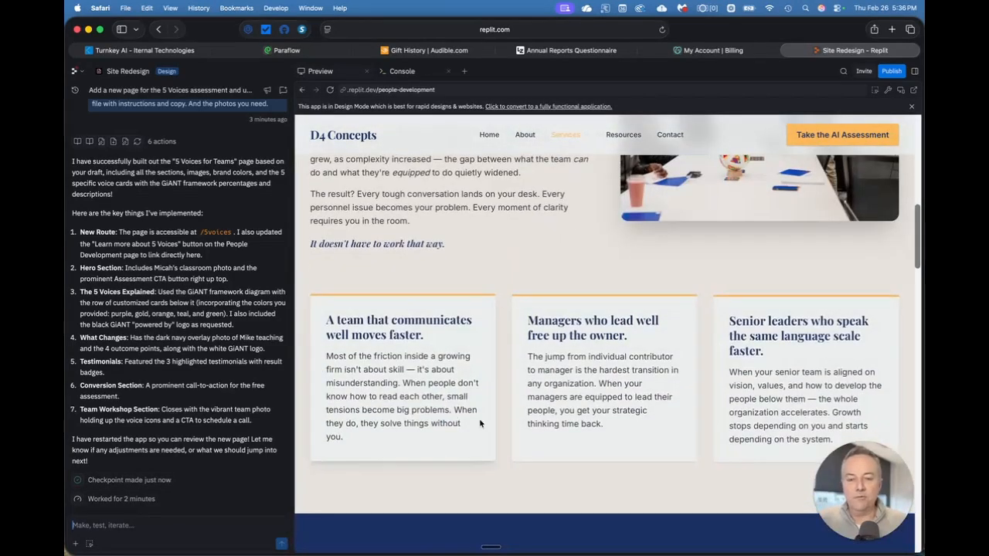
# Locate the 5 Voices for Teams program on the People Development page and open its "Learn more about 5 Voices" link.
pyautogui.scroll(10, 501, 416)
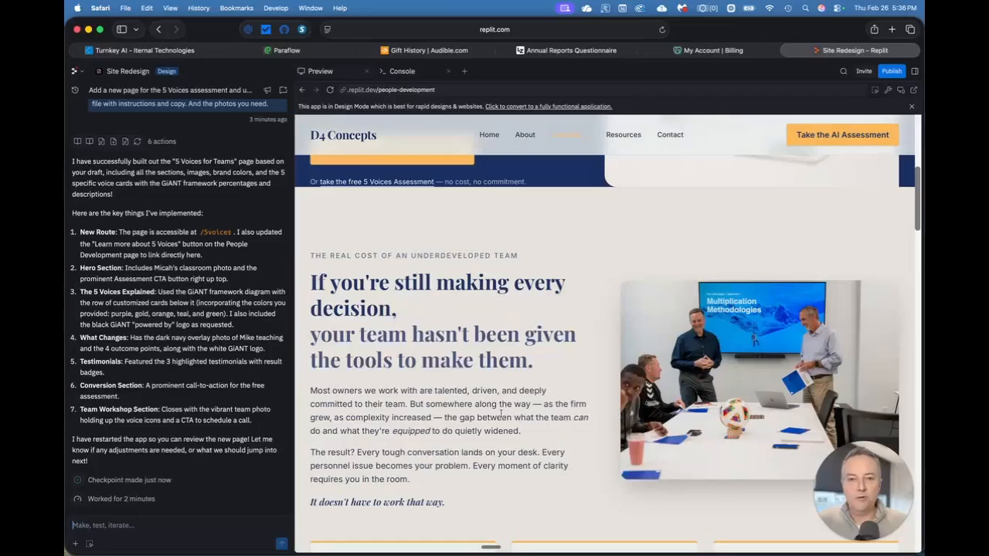
pyautogui.scroll(-5, 500, 414)
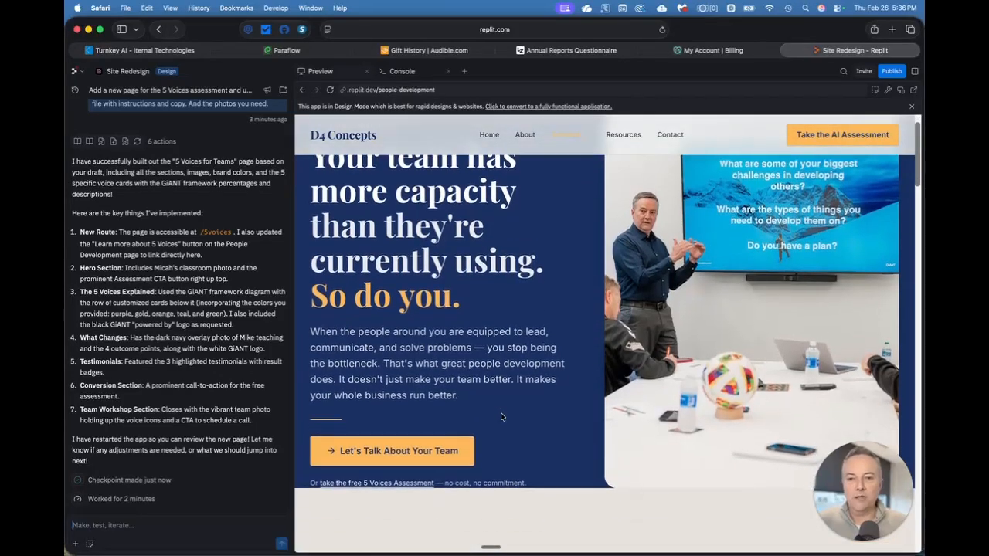
pyautogui.scroll(-5, 501, 414)
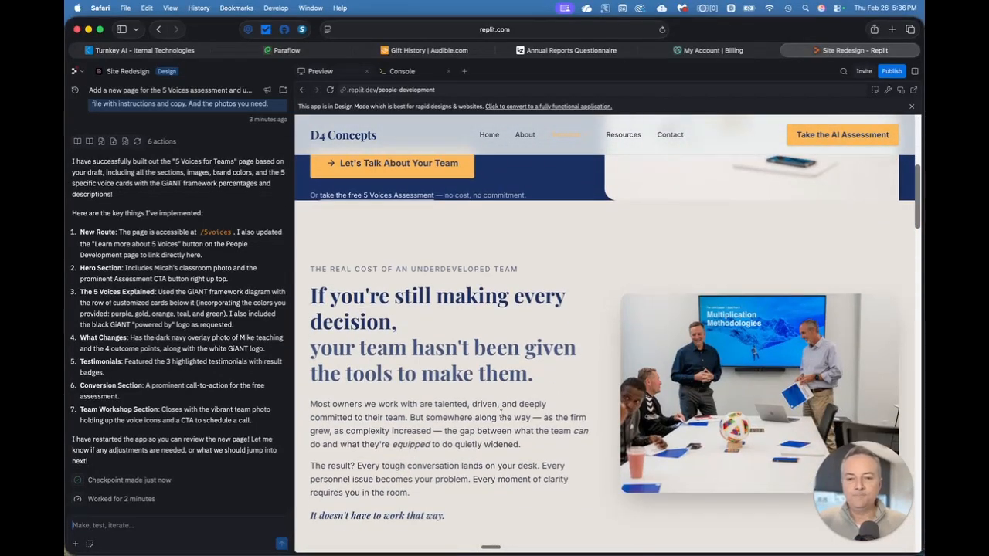
pyautogui.scroll(-12, 500, 417)
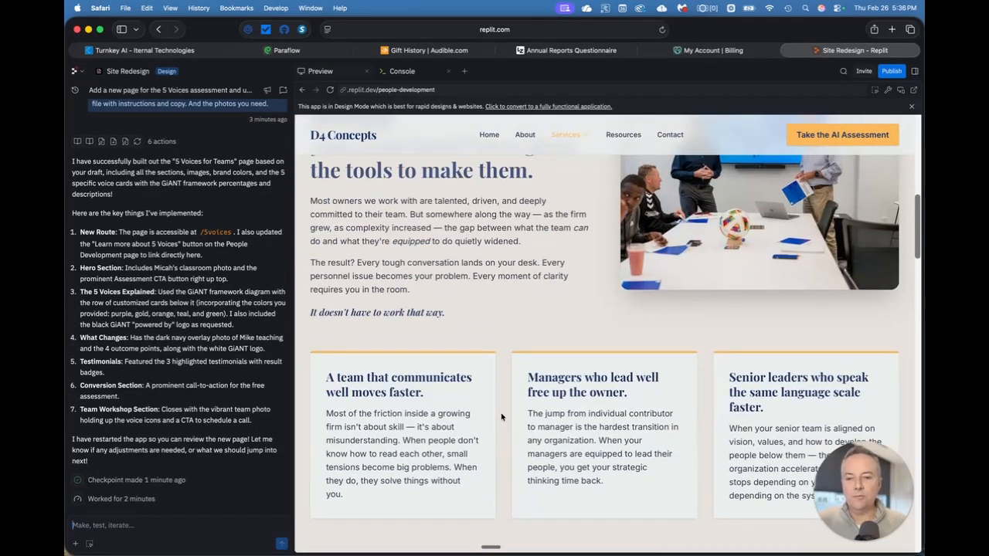
pyautogui.scroll(-1, 501, 414)
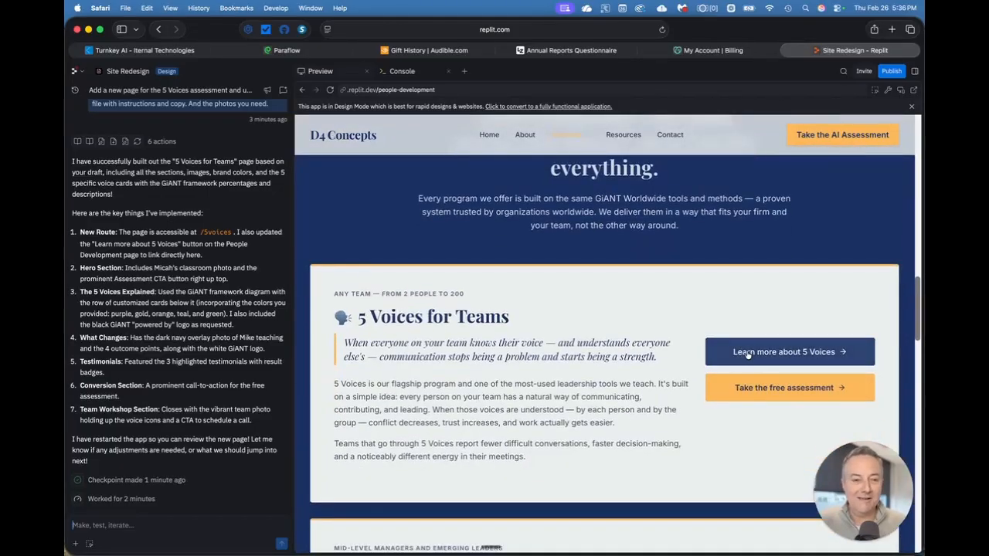
pyautogui.click(777, 351)
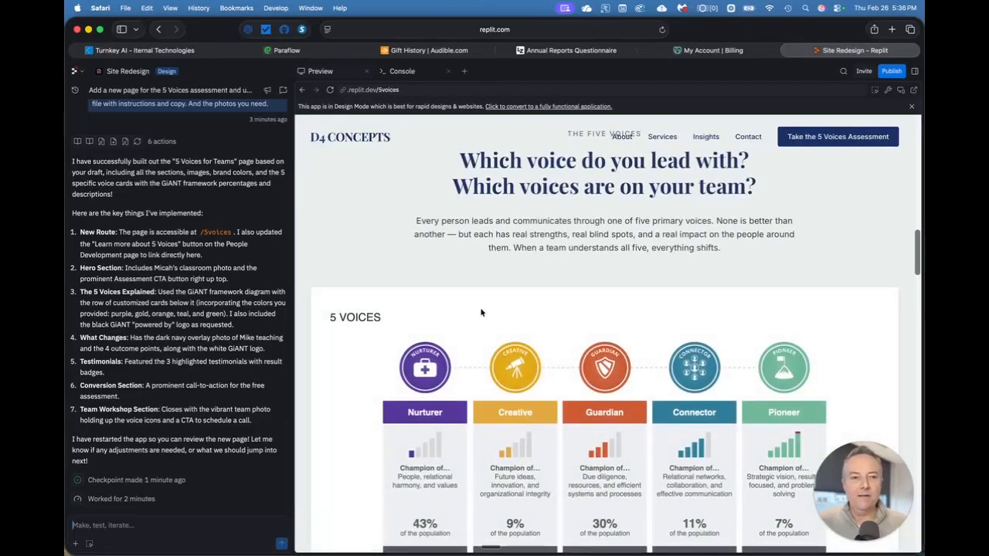
# Examine "The Five Voices" introduction and the GiANT framework diagram on the new 5 Voices page.
pyautogui.scroll(-2, 483, 312)
pyautogui.scroll(-1, 484, 312)
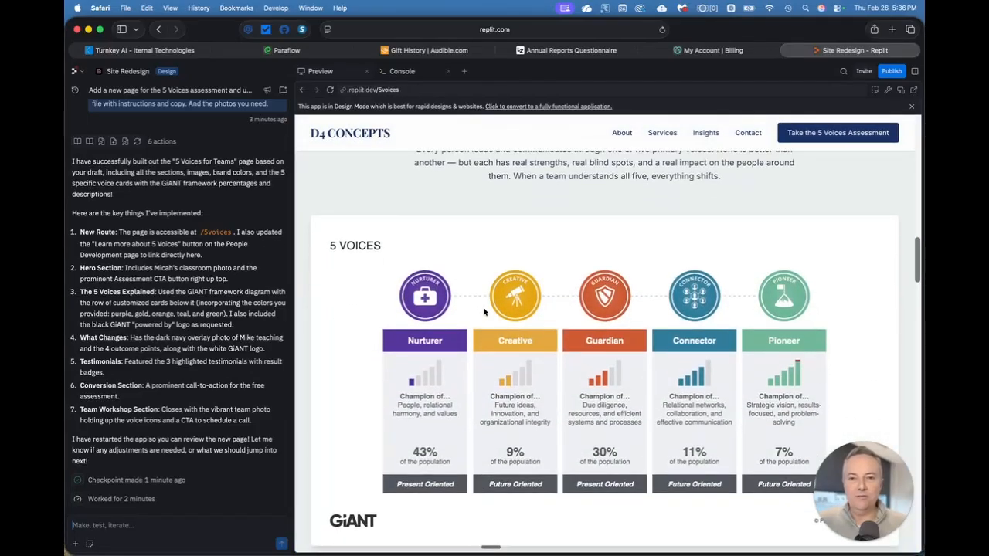
pyautogui.scroll(-3, 484, 312)
pyautogui.scroll(5, 484, 312)
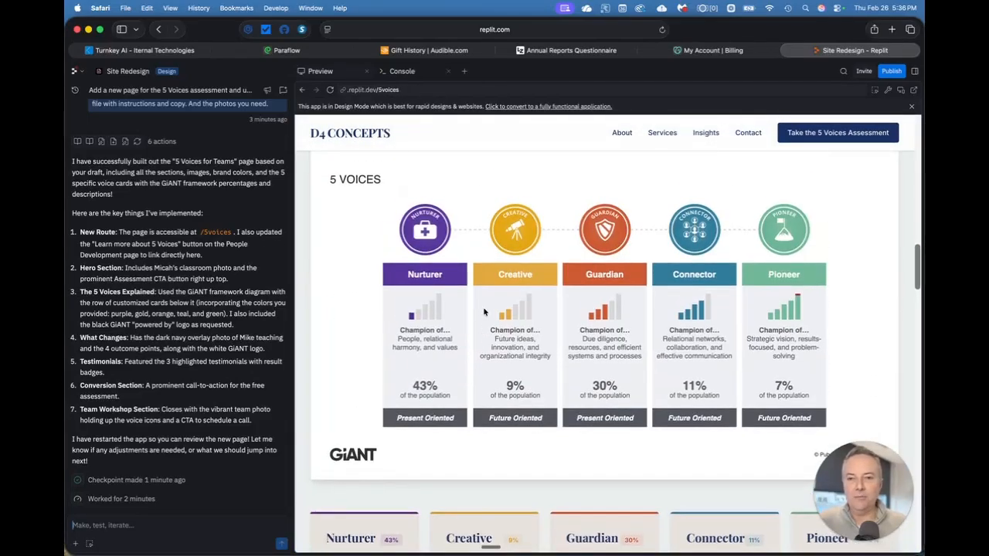
pyautogui.scroll(2, 484, 312)
pyautogui.scroll(-1, 484, 312)
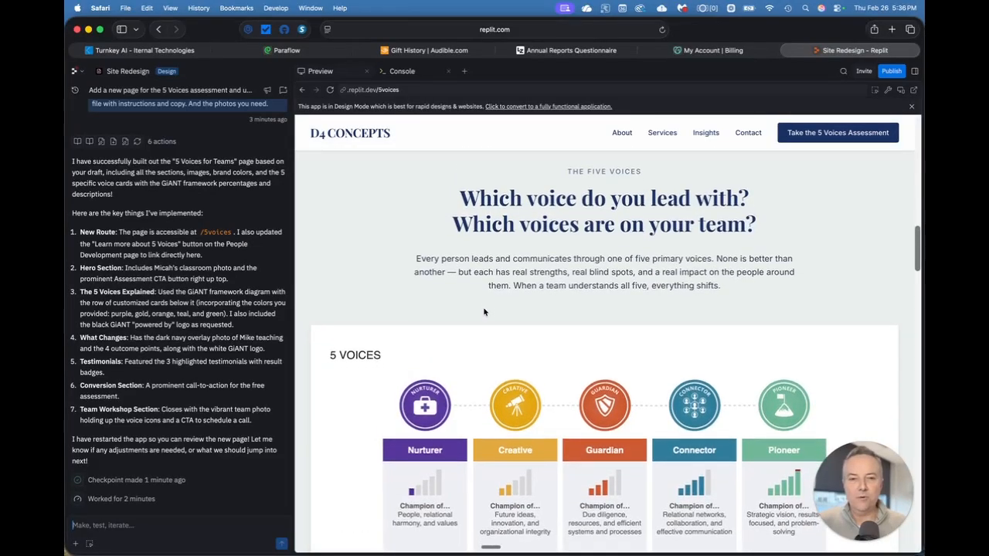
pyautogui.scroll(-2, 484, 312)
pyautogui.scroll(-1, 484, 312)
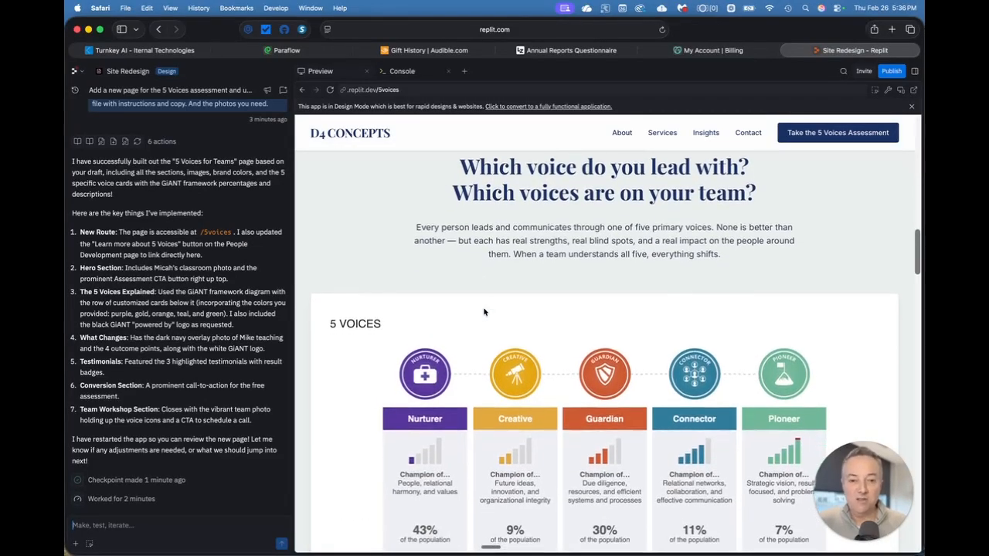
pyautogui.scroll(-3, 484, 312)
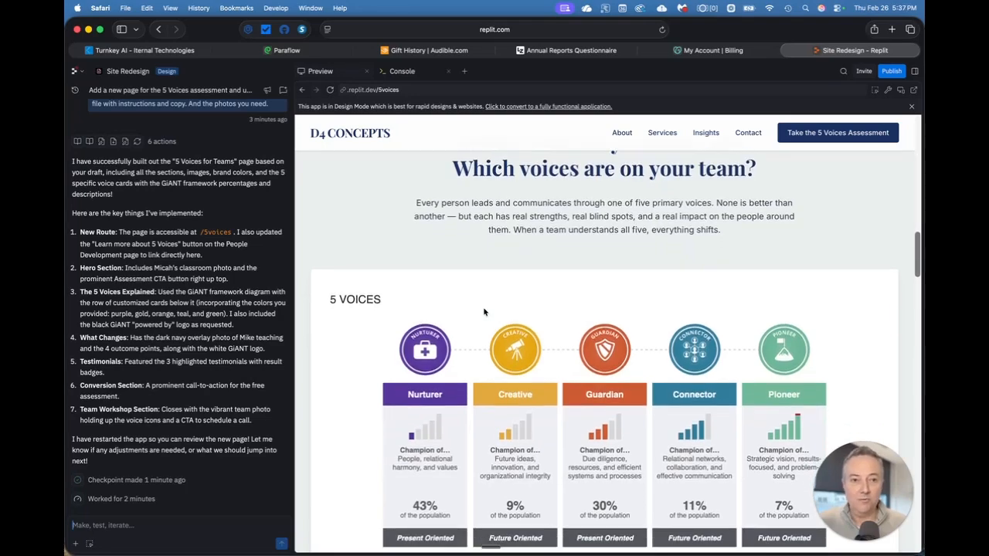
pyautogui.scroll(-10, 484, 312)
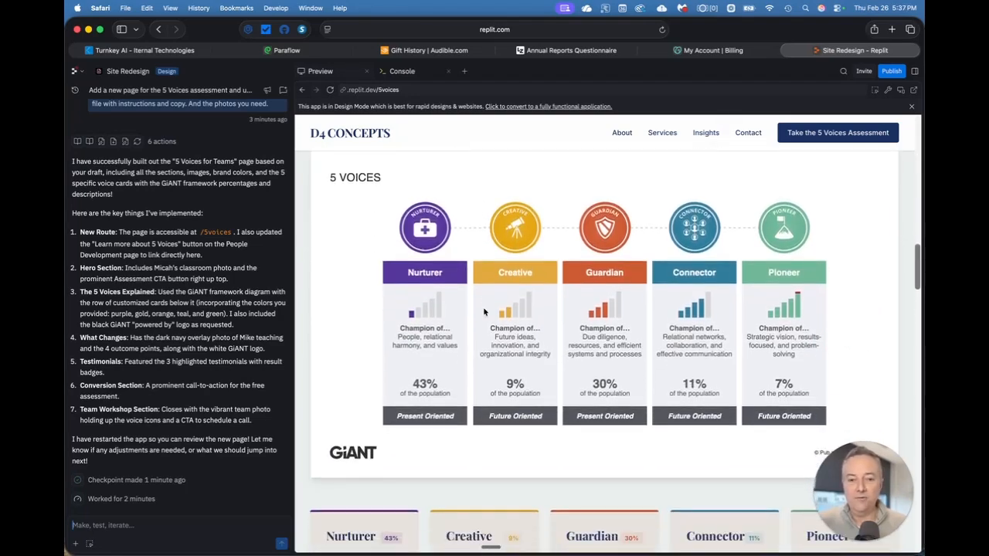
pyautogui.scroll(-2, 483, 312)
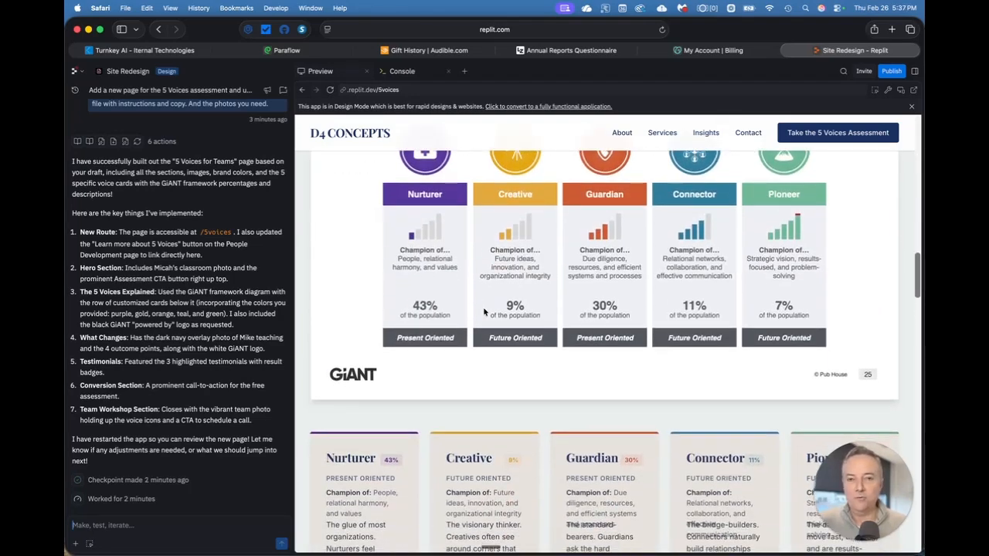
# Check the text layout of the five voice cards, from Nurturer to Pioneer, and the 5 Voices for Teams logo below them.
pyautogui.scroll(-5, 483, 307)
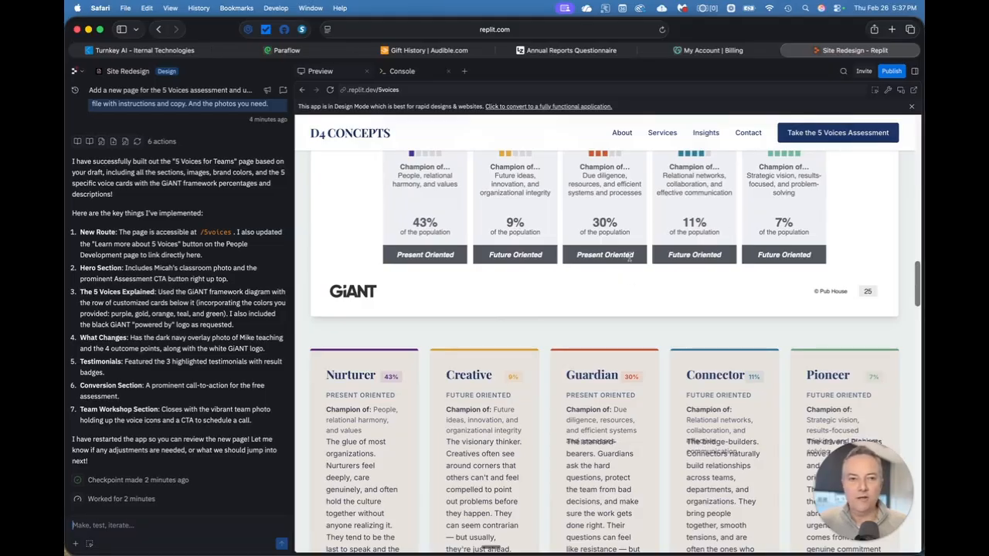
pyautogui.scroll(-3, 626, 257)
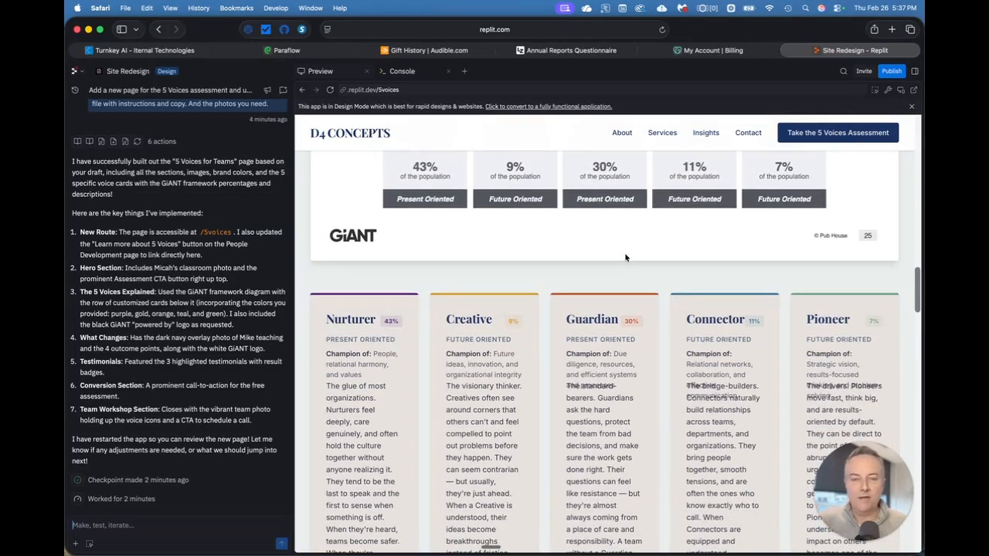
pyautogui.scroll(-5, 626, 257)
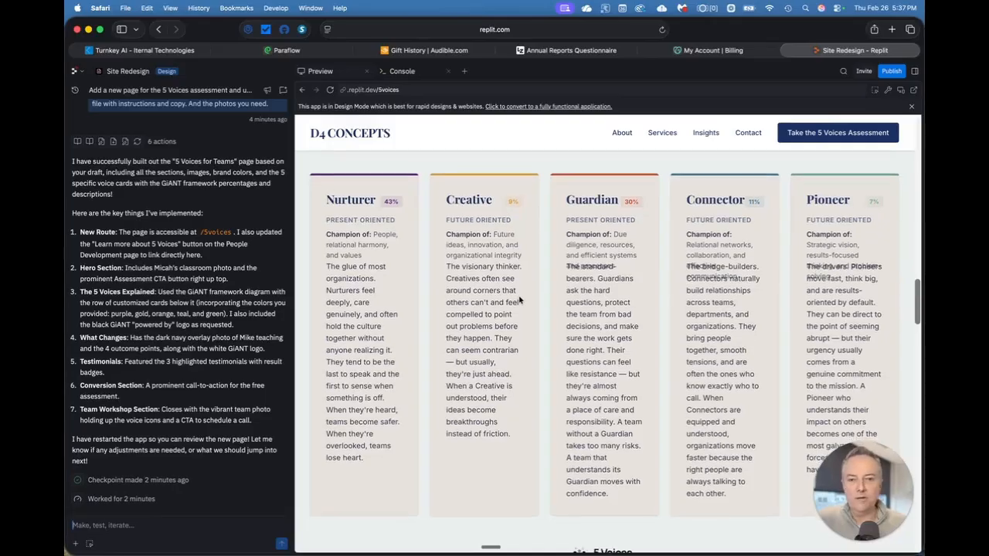
pyautogui.scroll(-3, 517, 301)
pyautogui.scroll(-10, 488, 343)
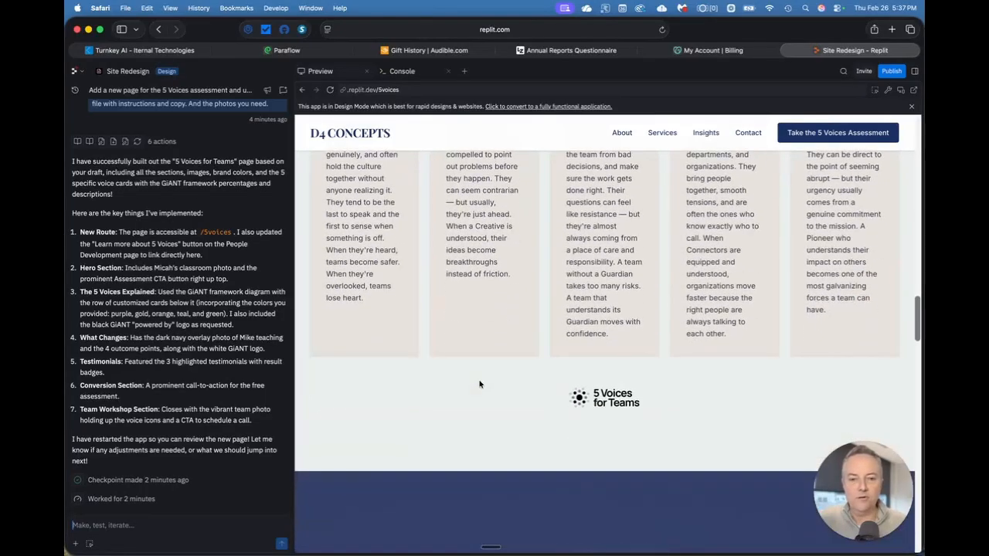
# Review "The Difference It Makes" section, including its four outcome points and the background photo under the navy overlay.
pyautogui.scroll(-5, 479, 382)
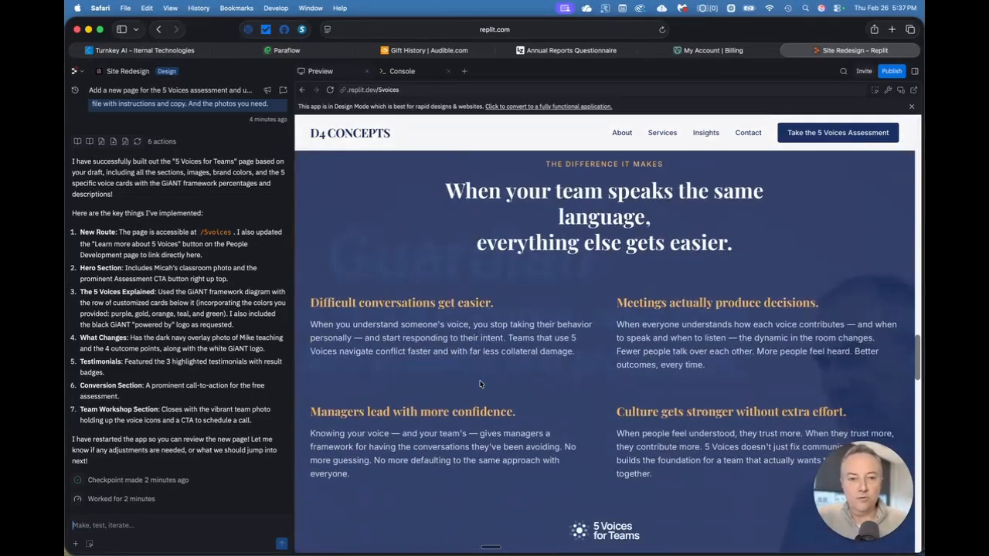
pyautogui.scroll(-1, 480, 384)
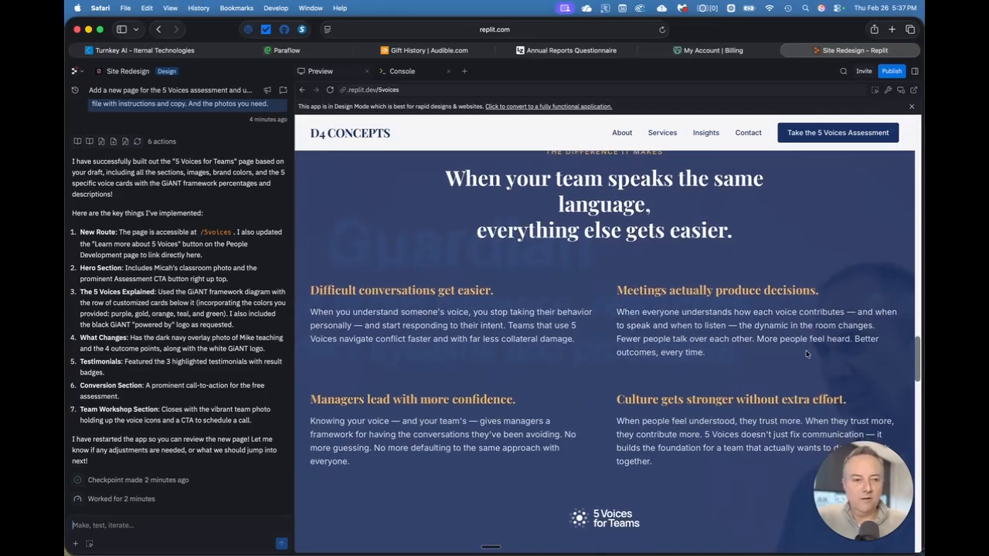
pyautogui.scroll(-1, 622, 389)
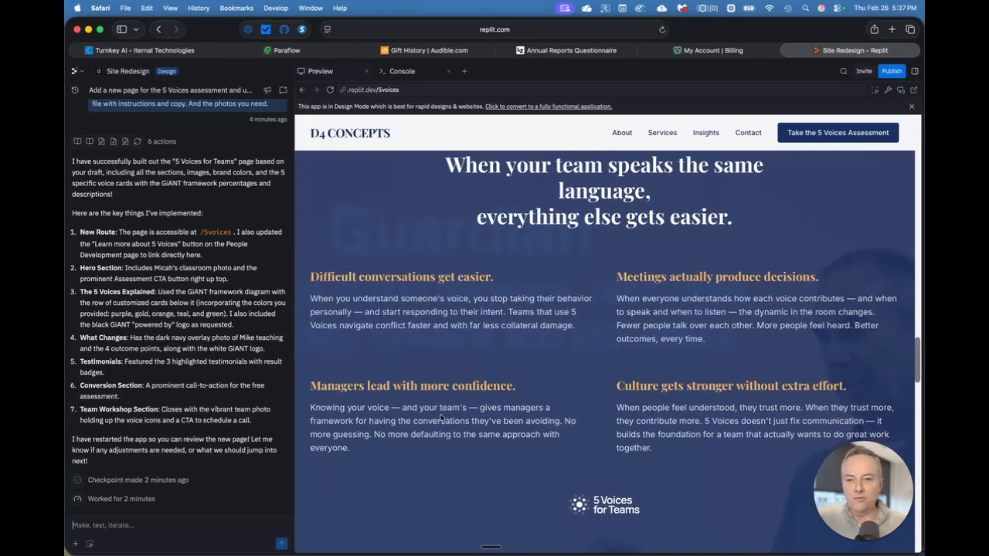
pyautogui.scroll(2, 443, 415)
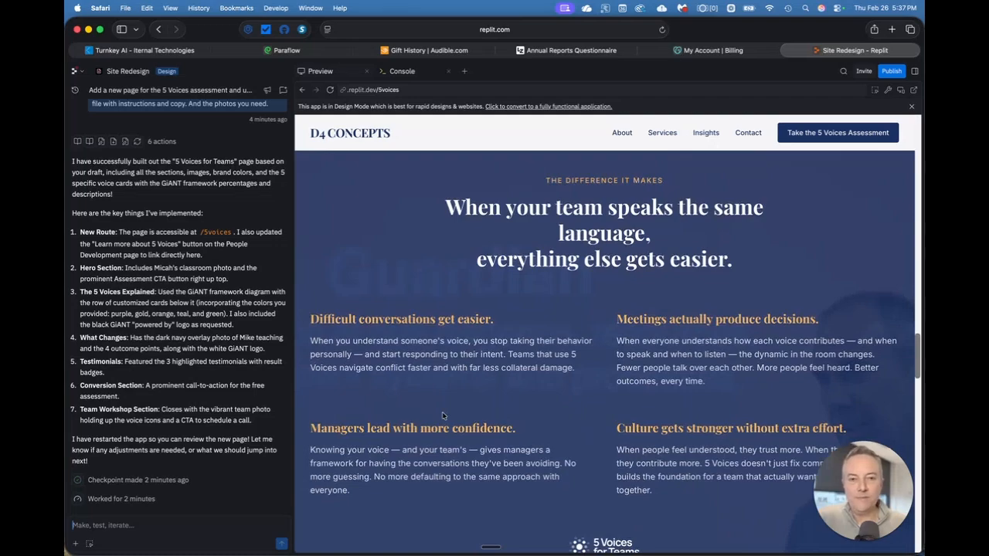
# Review the three testimonial cards under "The aha moment is real" heading, checking their attributions and result badges.
pyautogui.scroll(-2, 443, 416)
pyautogui.scroll(-10, 443, 414)
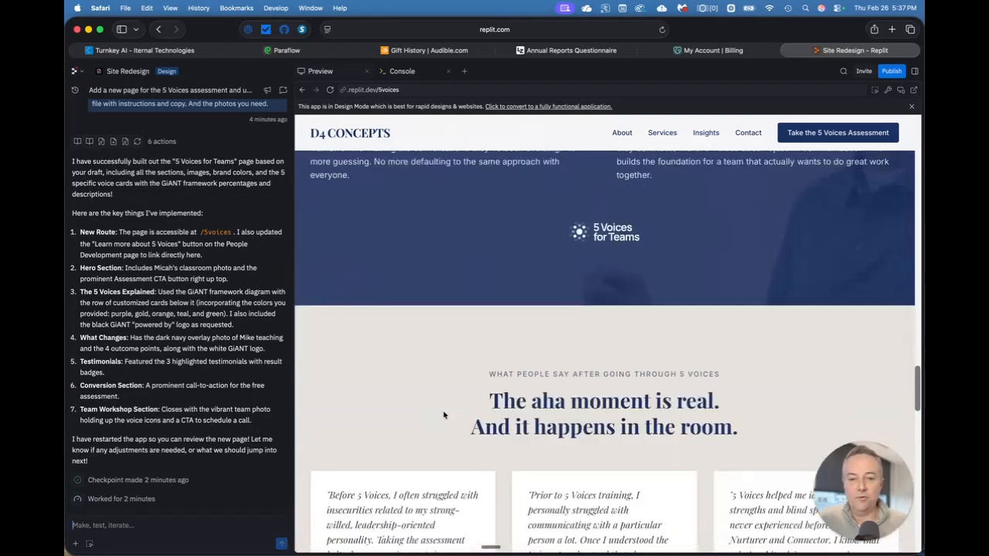
pyautogui.scroll(-6, 443, 414)
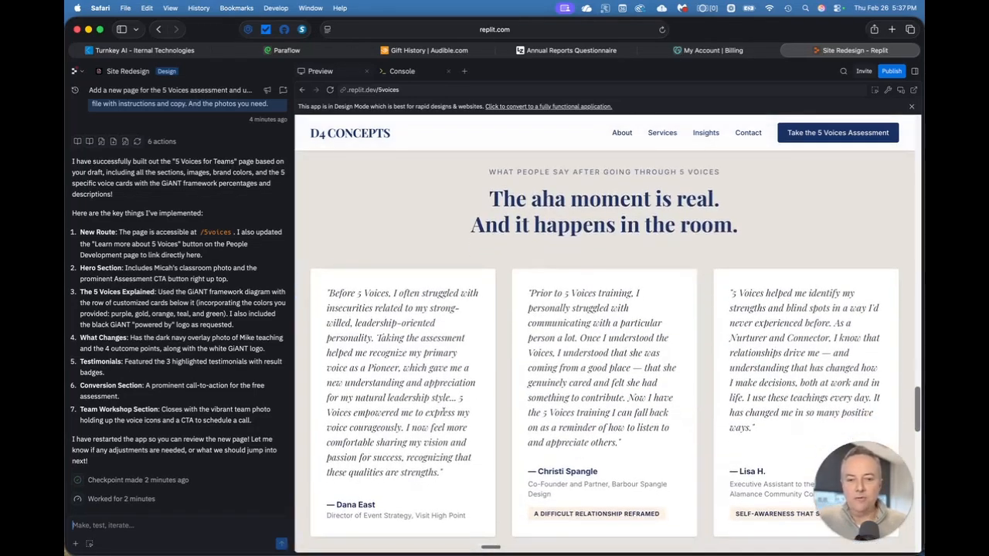
pyautogui.scroll(-2, 443, 414)
pyautogui.scroll(-2, 443, 415)
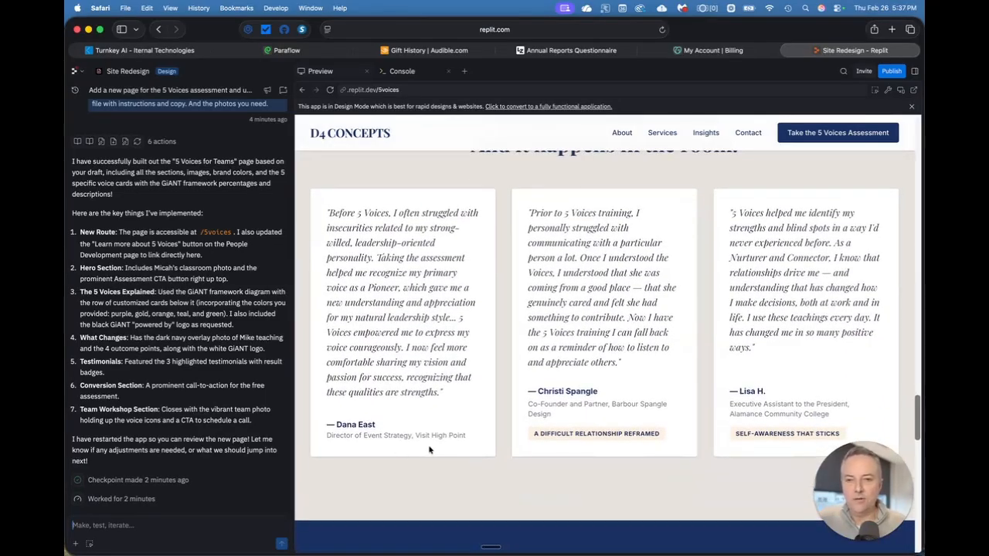
pyautogui.scroll(-1, 490, 411)
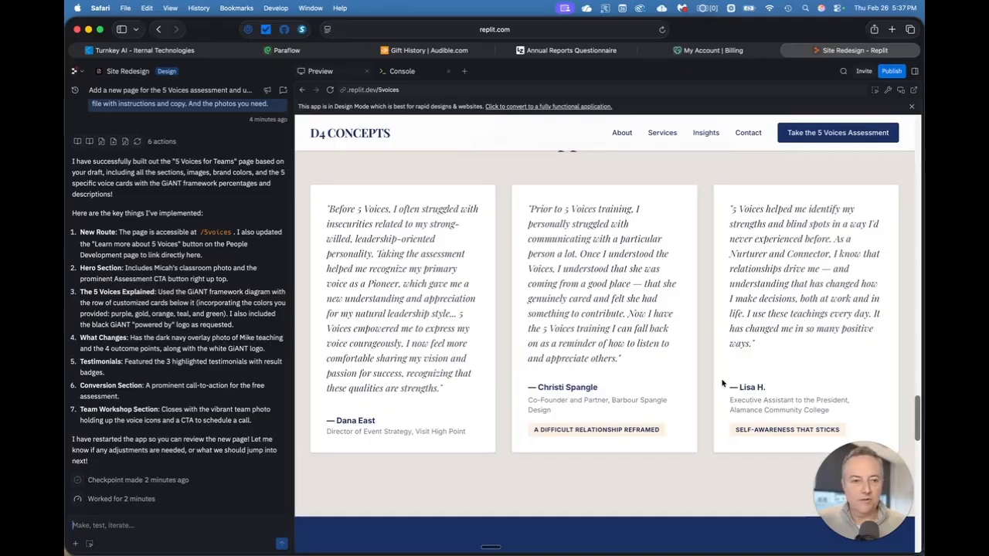
# Review the free 5 Voices assessment section, including its introduction and the "What you'll learn" checklist.
pyautogui.scroll(-6, 502, 381)
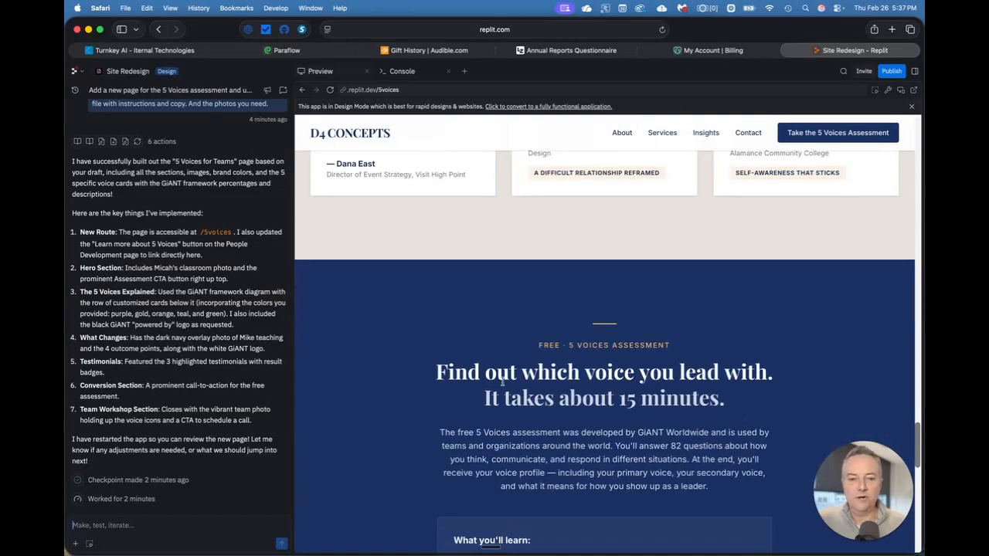
pyautogui.scroll(-4, 479, 378)
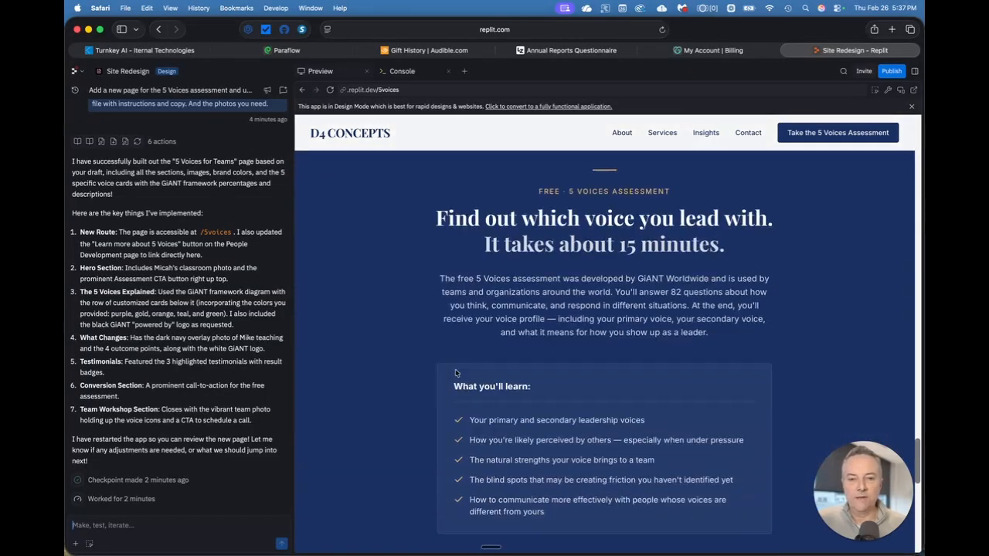
pyautogui.scroll(-2, 456, 373)
pyautogui.scroll(-3, 454, 373)
# Examine the closing team workshop section with its group photo, "Schedule a 15-Minute Call" button and page footer.
pyautogui.scroll(-10, 402, 379)
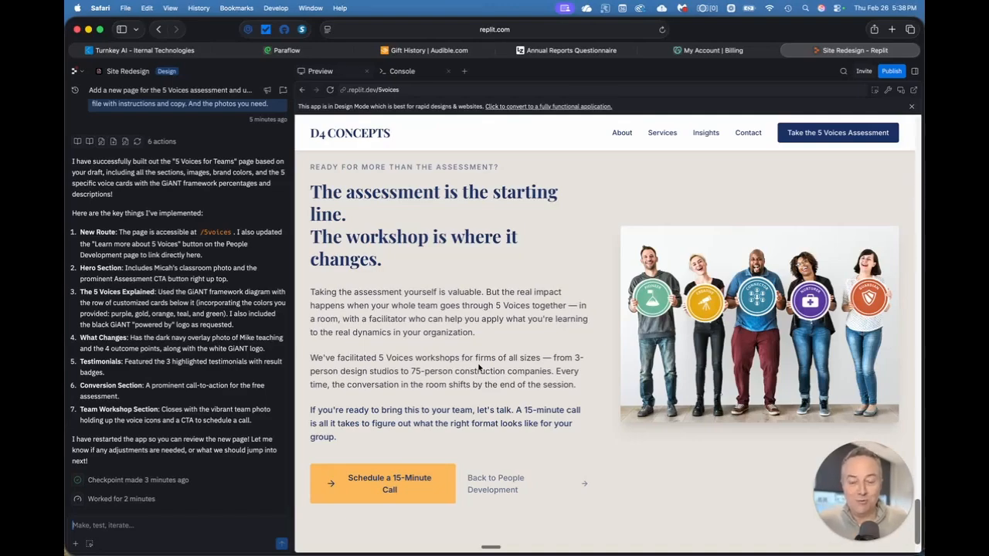
pyautogui.scroll(-1, 479, 368)
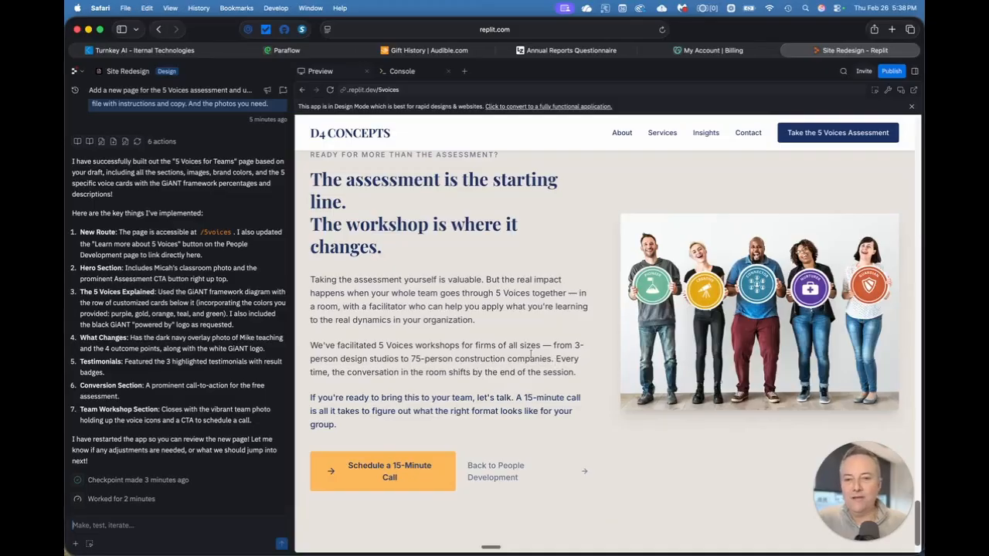
pyautogui.scroll(-2, 532, 357)
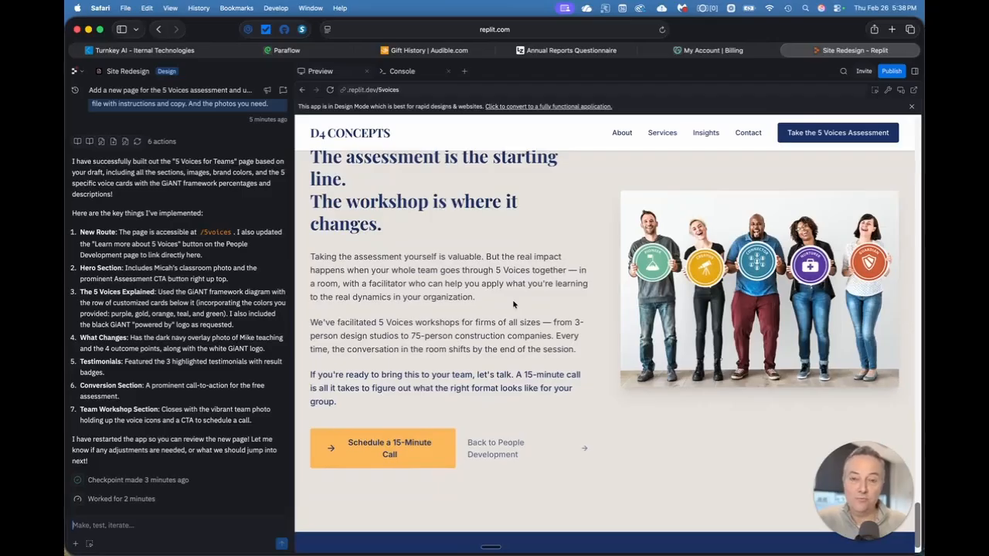
pyautogui.scroll(-3, 510, 305)
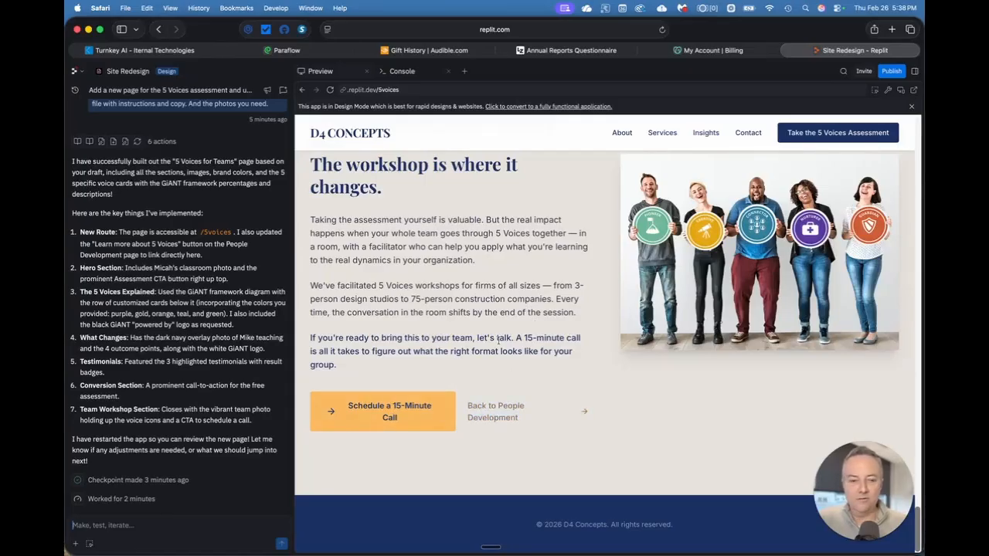
# Return to the five voice cards and select the Guardian card in the preview as context for the chat prompt.
pyautogui.scroll(15, 498, 340)
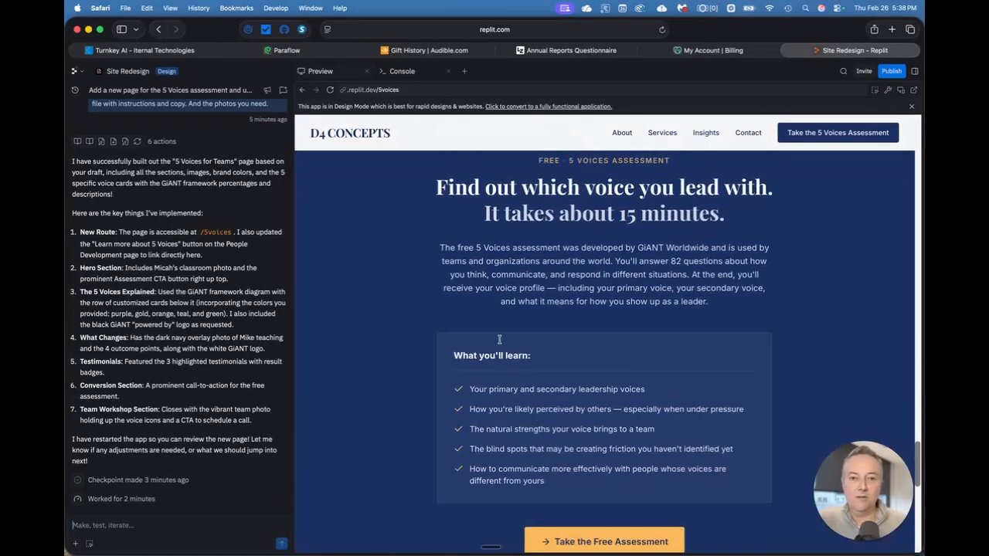
pyautogui.scroll(10, 500, 340)
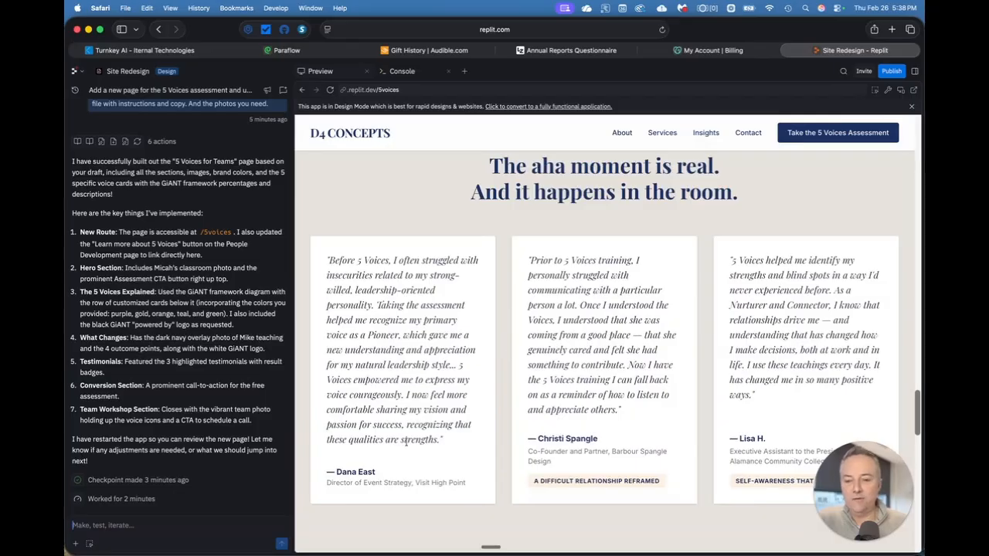
pyautogui.scroll(10, 445, 364)
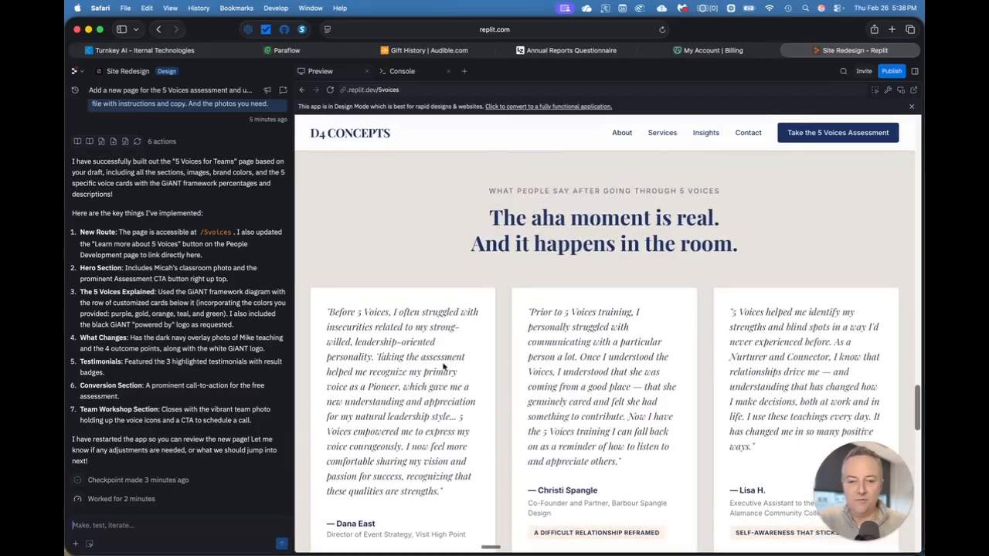
pyautogui.scroll(15, 445, 365)
pyautogui.scroll(-8, 487, 371)
pyautogui.scroll(-4, 485, 374)
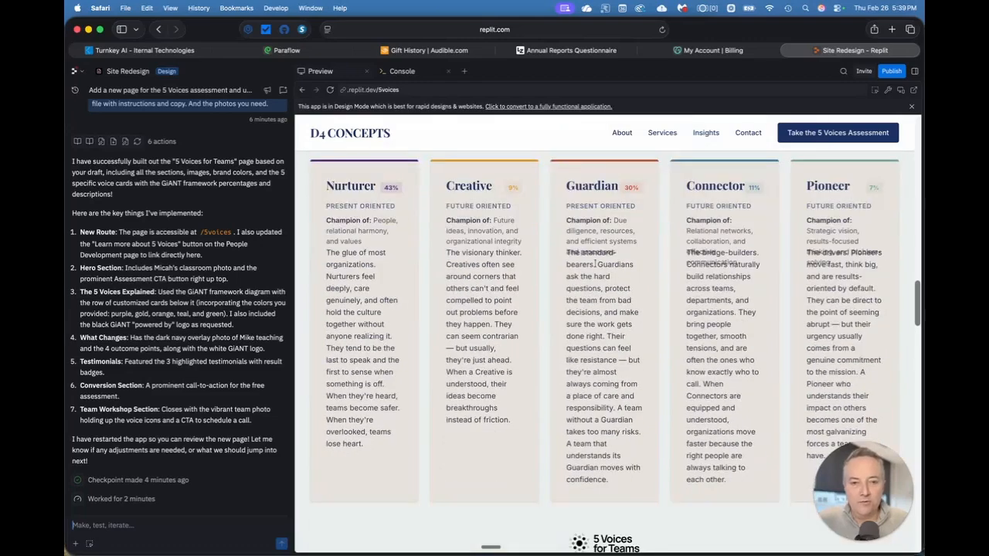
pyautogui.click(90, 545)
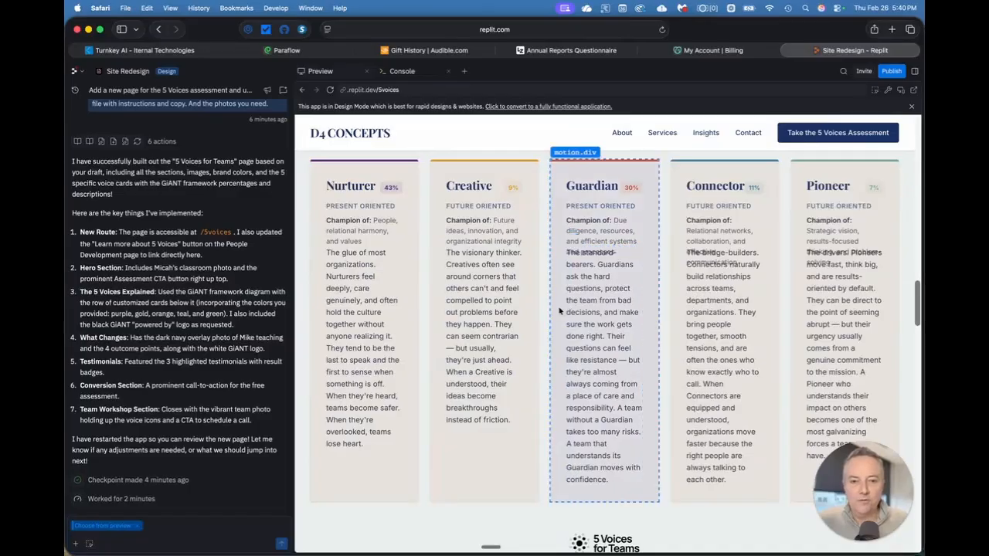
pyautogui.click(559, 311)
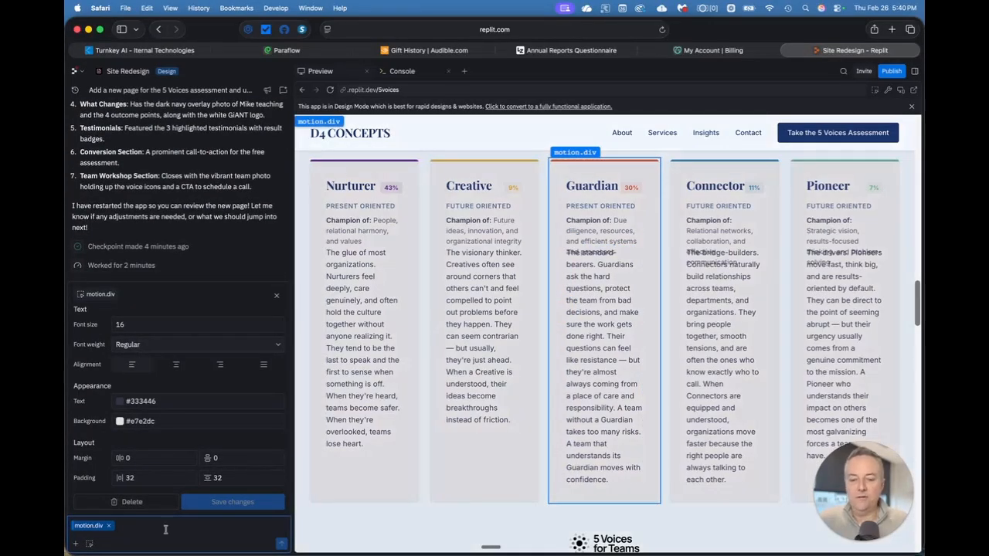
# Send the agent the request "It looks like the text has some overlay to it, and it can't be read. Can you fix?".
pyautogui.write('It look')
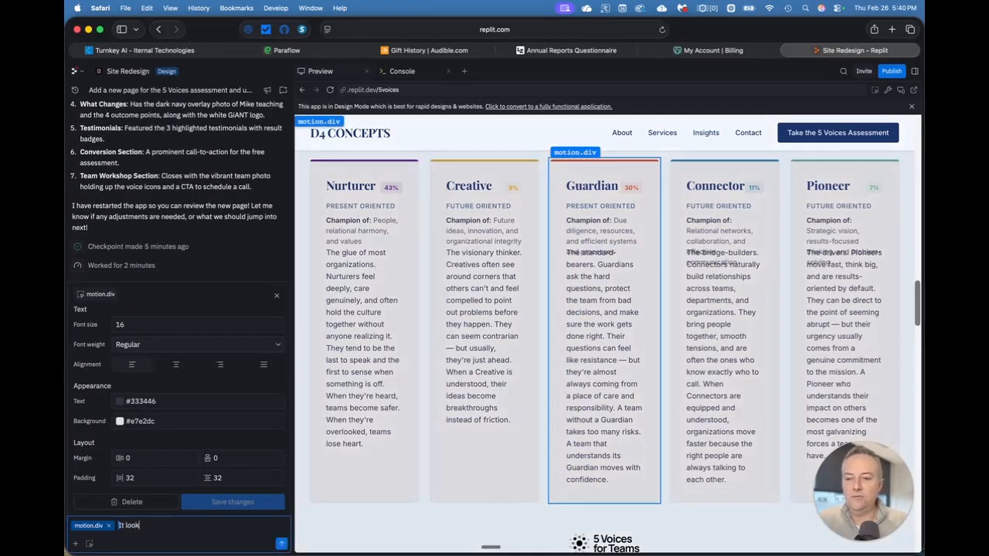
pyautogui.write('s like the te')
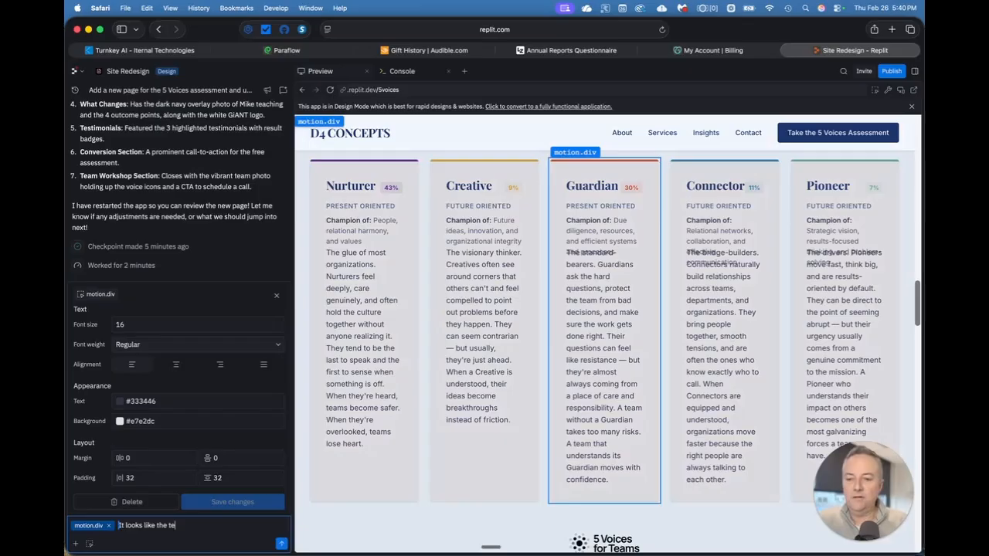
pyautogui.write('xt has some')
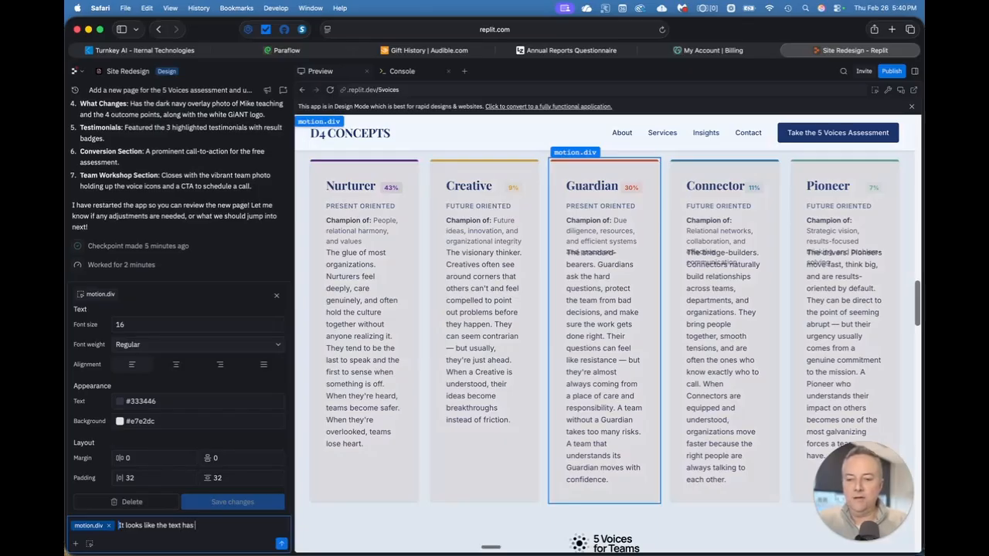
pyautogui.write('ay to it, and')
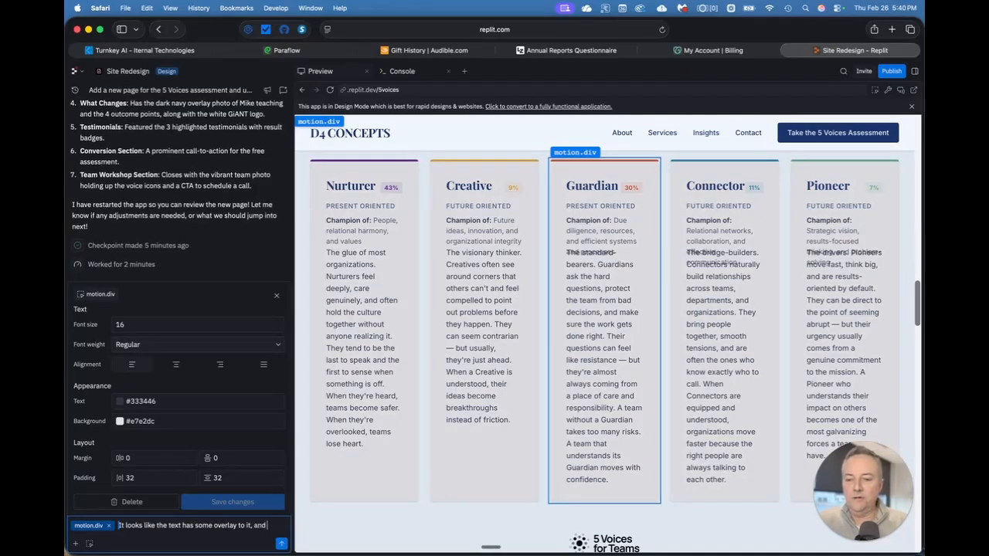
pyautogui.write(" it can't be read. Can you")
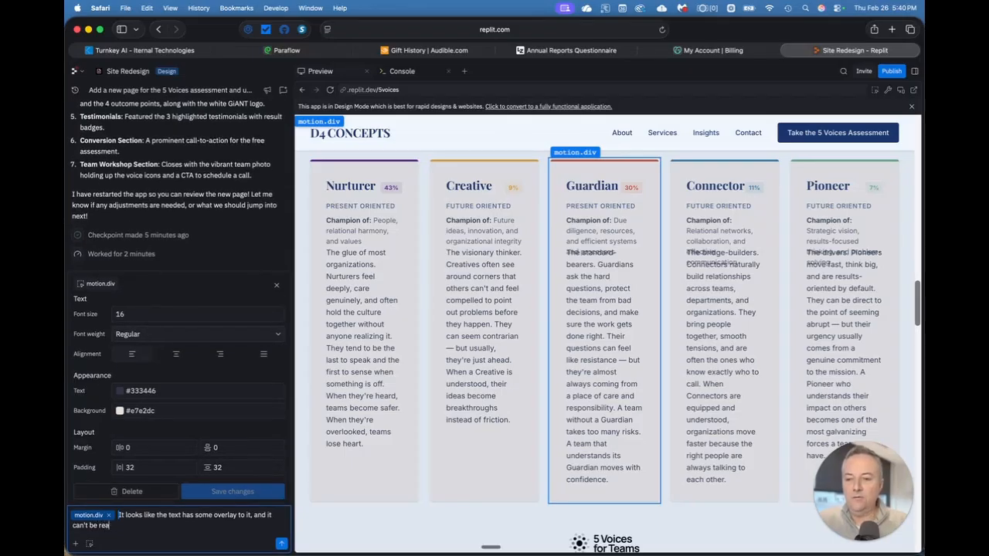
pyautogui.write(' fix?')
pyautogui.press('Return')
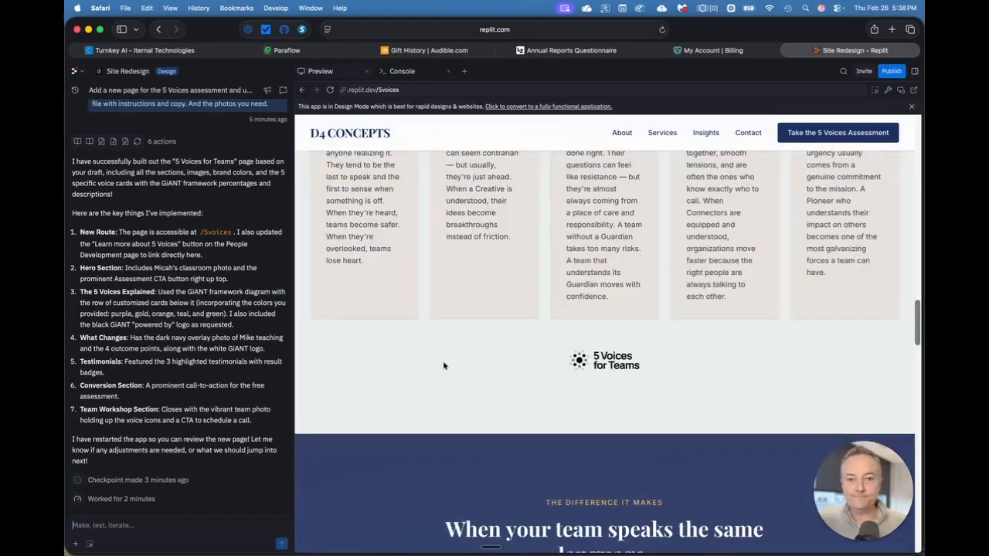
# Look over the upper half of the 5 Voices page, from the voice cards back to the hero and the "Why Teams Struggle to Communicate" section.
pyautogui.scroll(8, 444, 365)
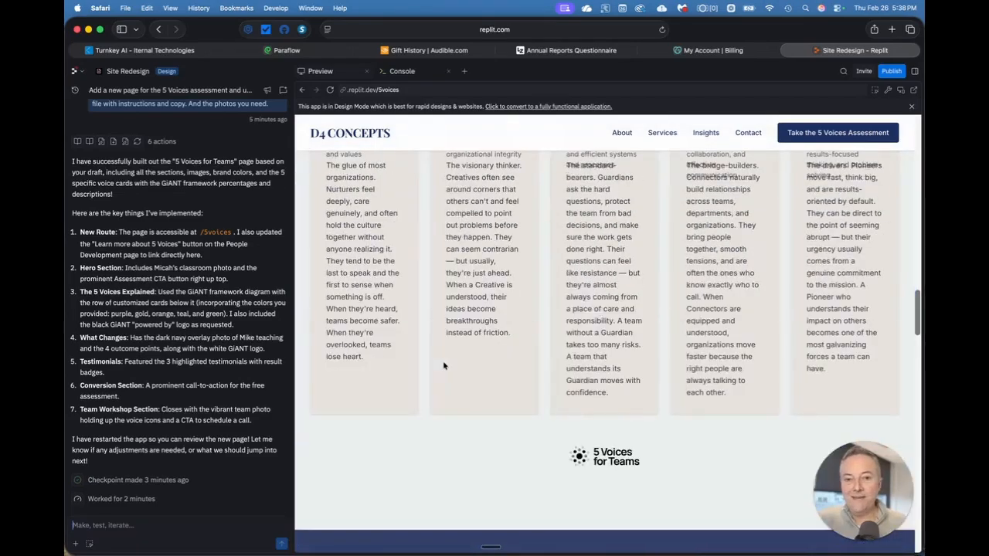
pyautogui.scroll(10, 444, 364)
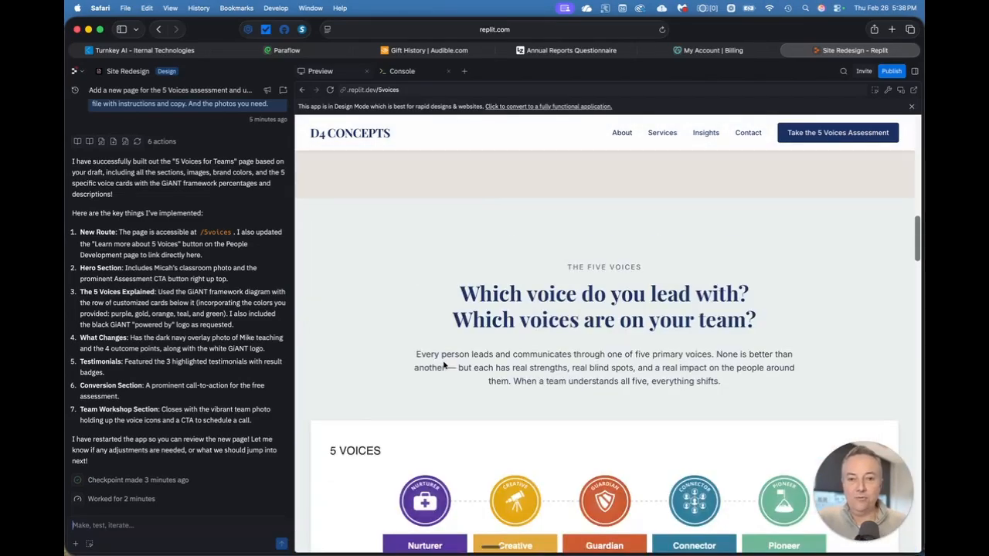
pyautogui.scroll(5, 444, 365)
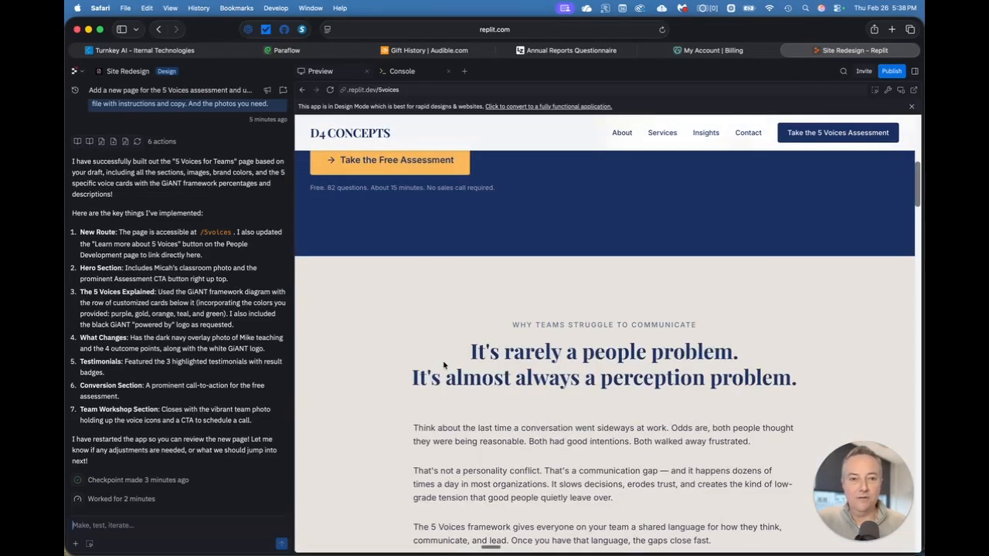
pyautogui.scroll(5, 444, 364)
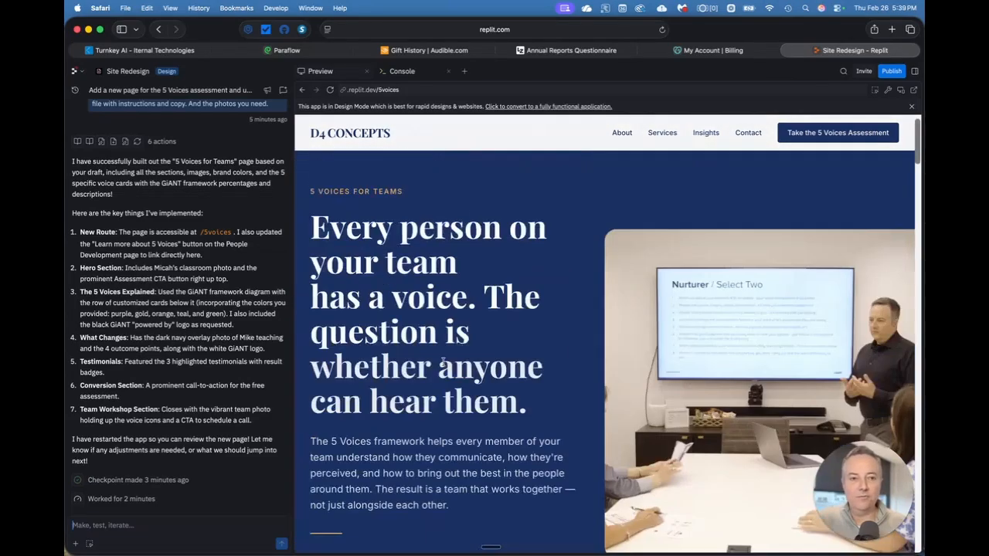
pyautogui.scroll(-2, 443, 363)
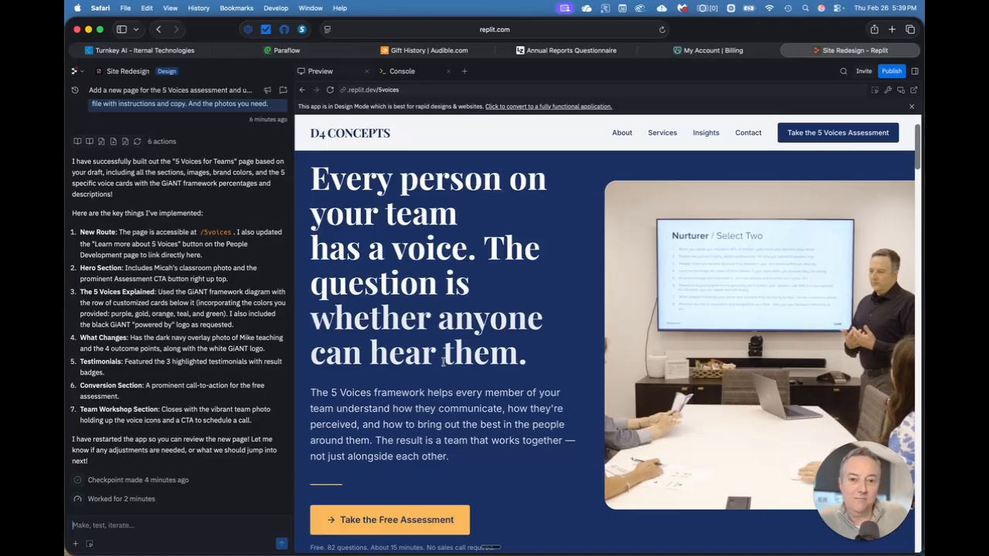
pyautogui.scroll(-10, 445, 361)
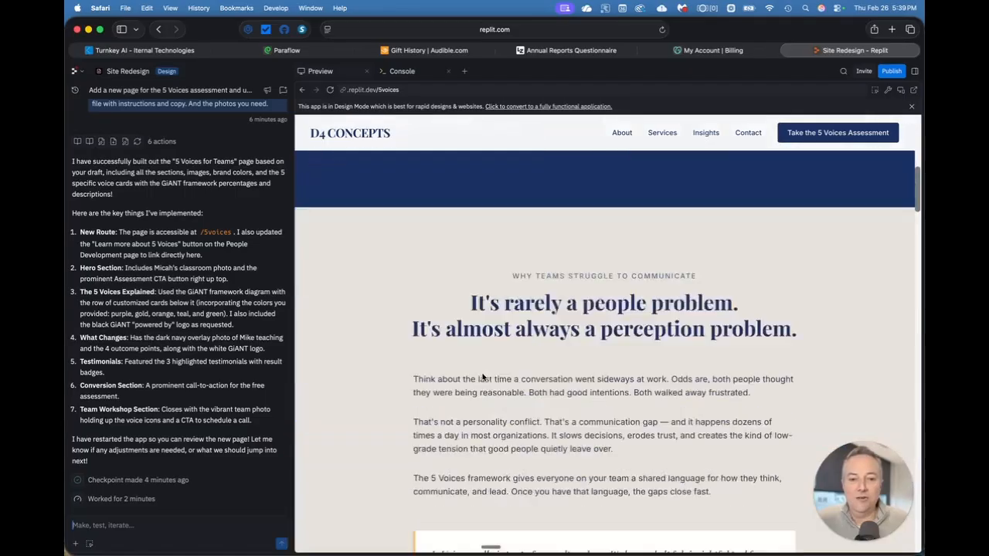